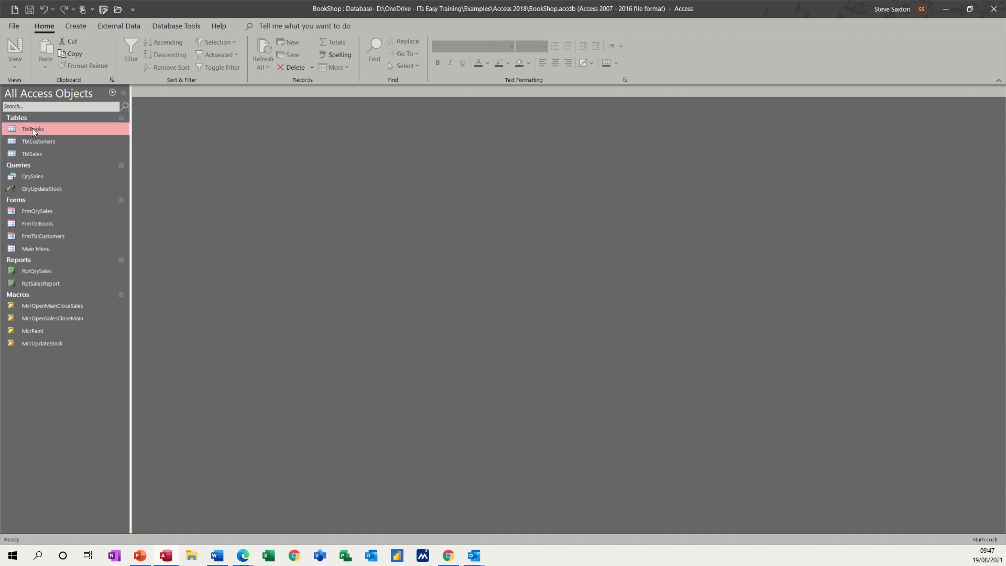
# - Review the records in the TblBooks, TblCustomers and TblSales tables and close all three
pyautogui.doubleClick(32, 127)
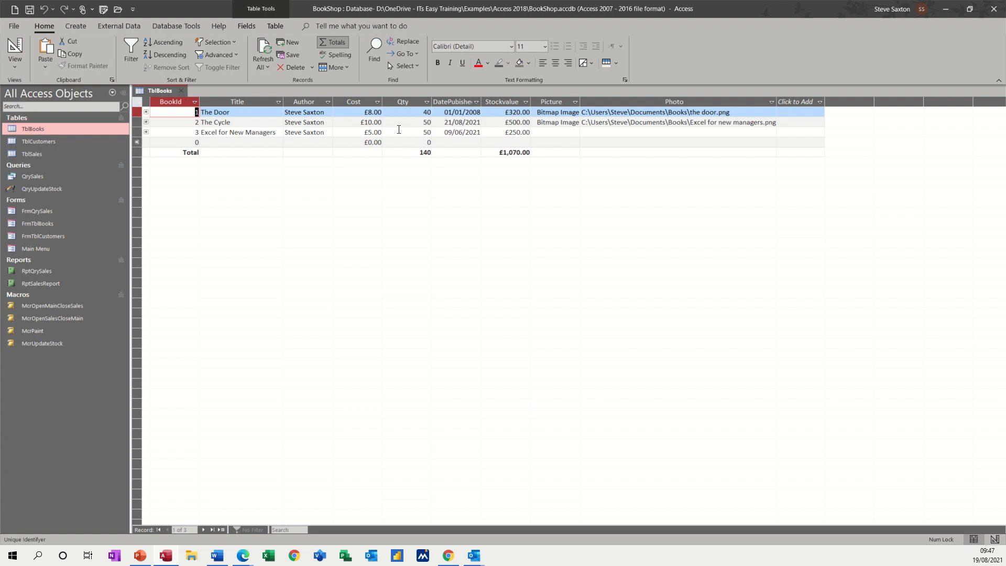
pyautogui.click(66, 144)
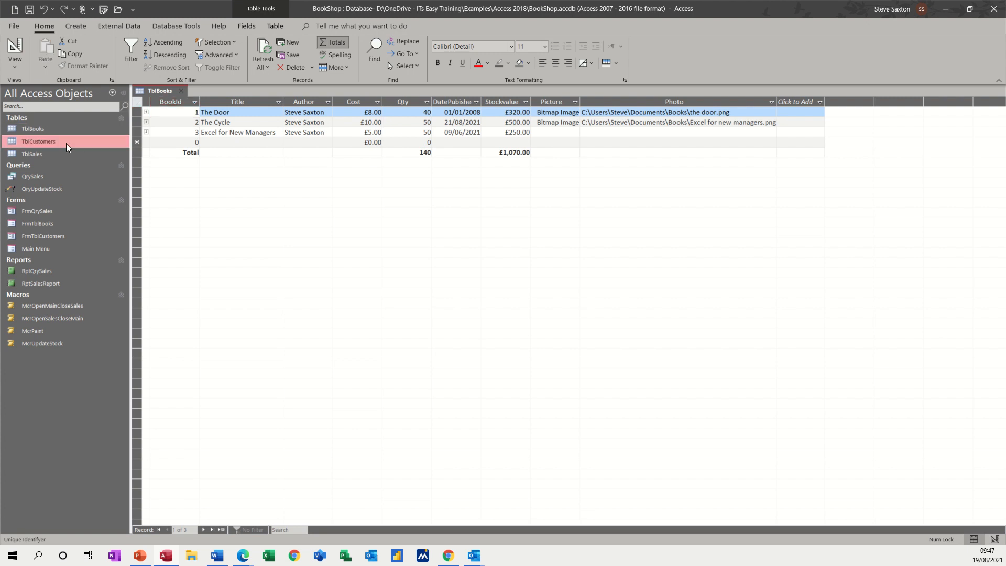
pyautogui.doubleClick(66, 143)
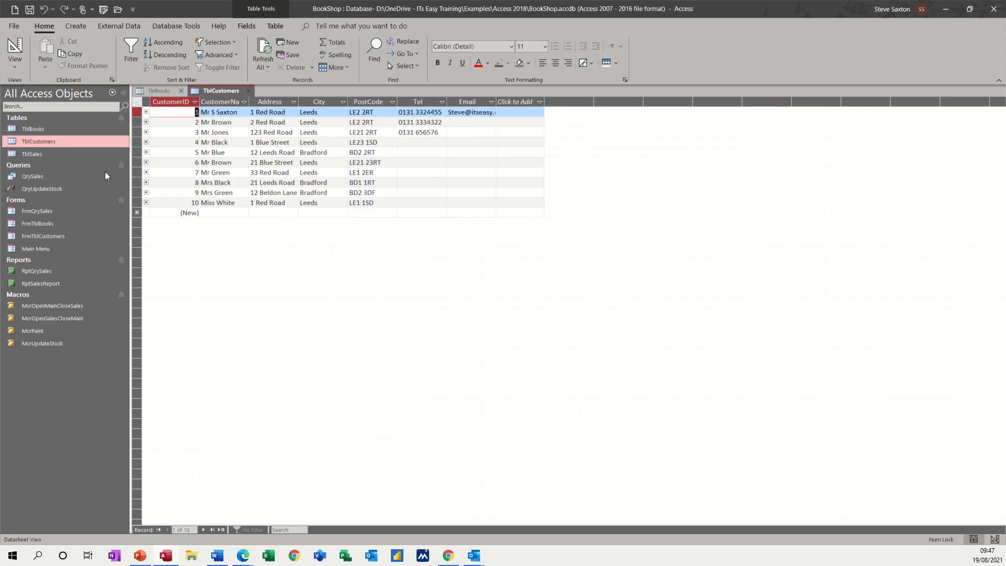
pyautogui.doubleClick(45, 155)
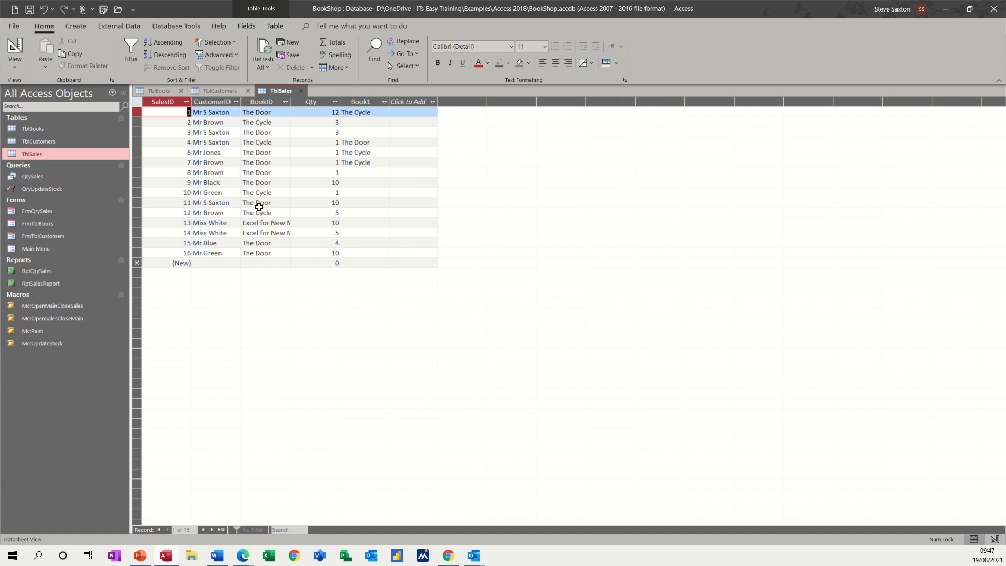
pyautogui.click(299, 92)
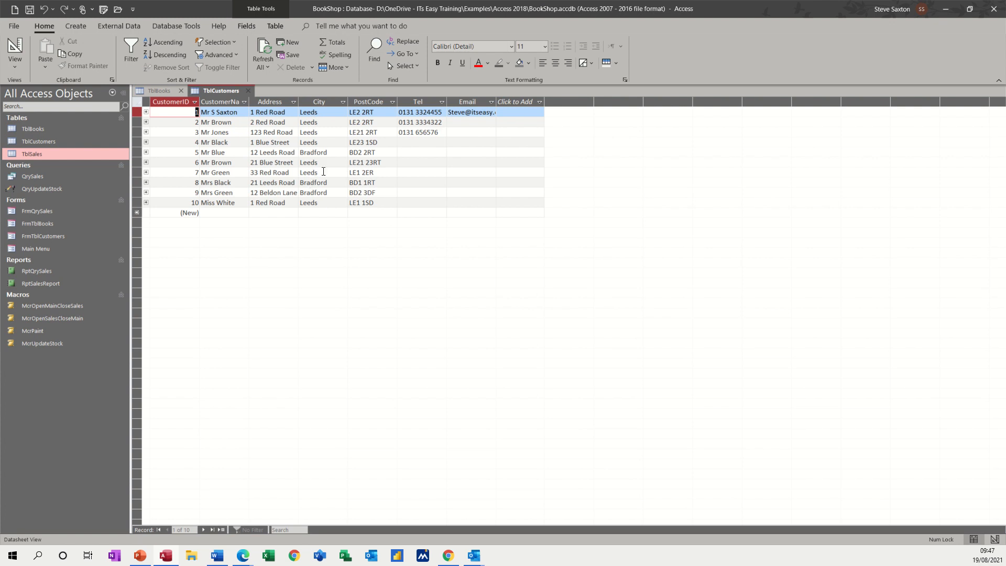
pyautogui.click(250, 91)
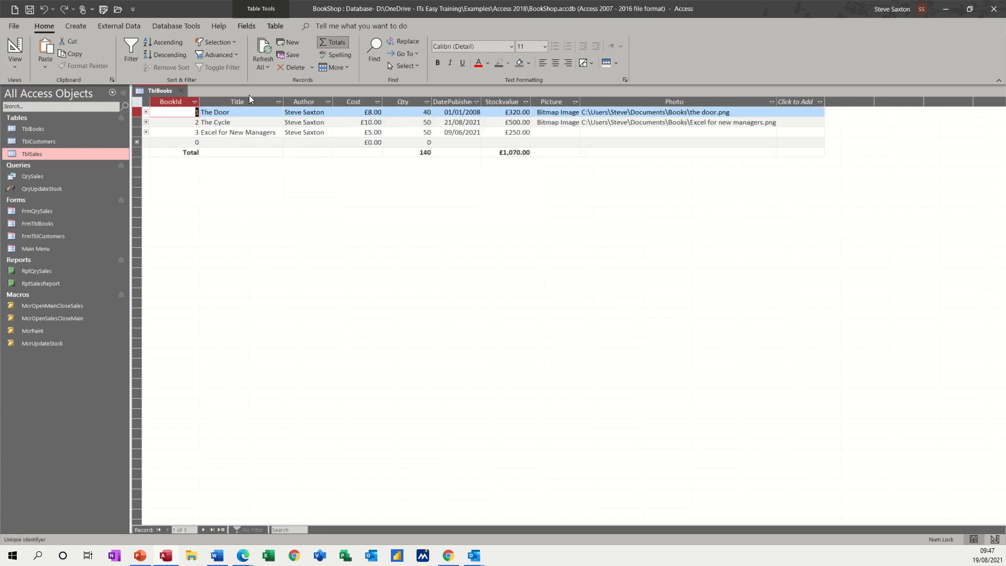
pyautogui.click(181, 91)
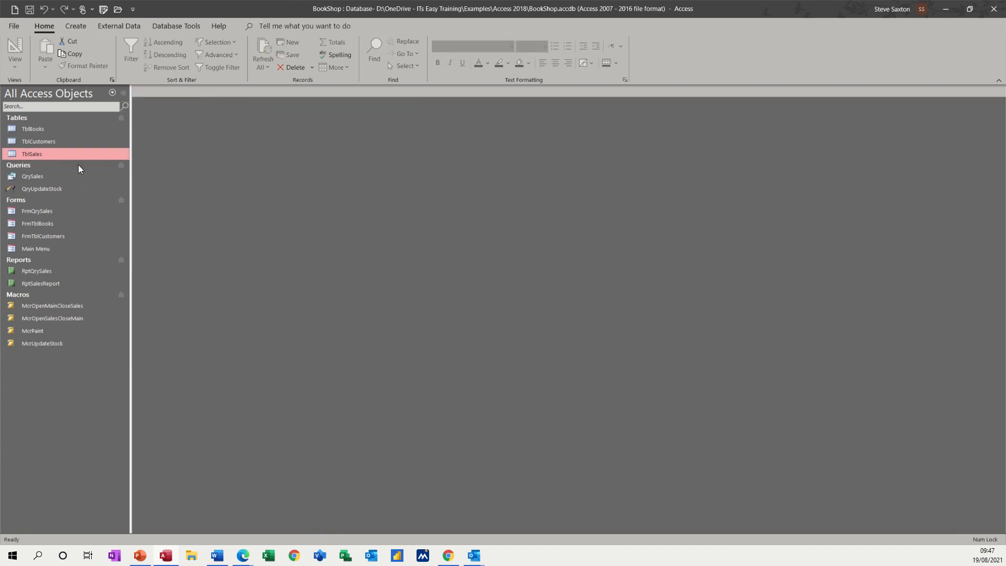
# - Create a new query in Design view using the TblCustomers table, with the Property Sheet closed
pyautogui.click(76, 28)
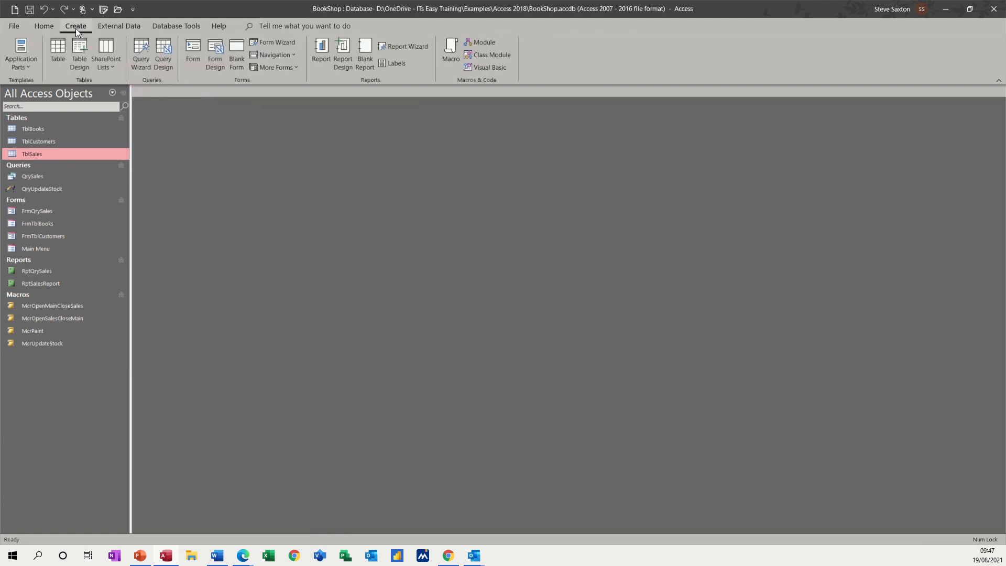
pyautogui.click(166, 50)
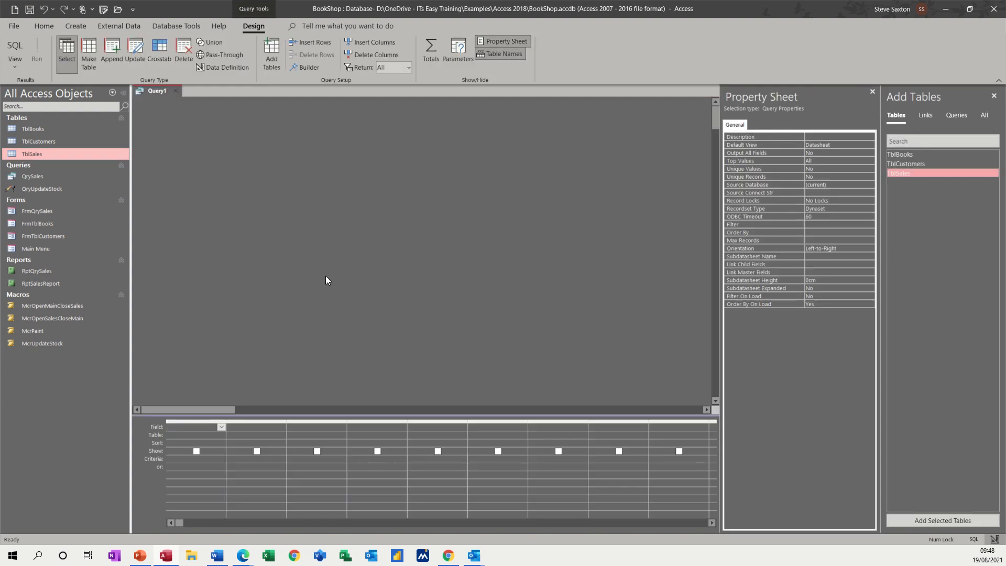
pyautogui.click(872, 92)
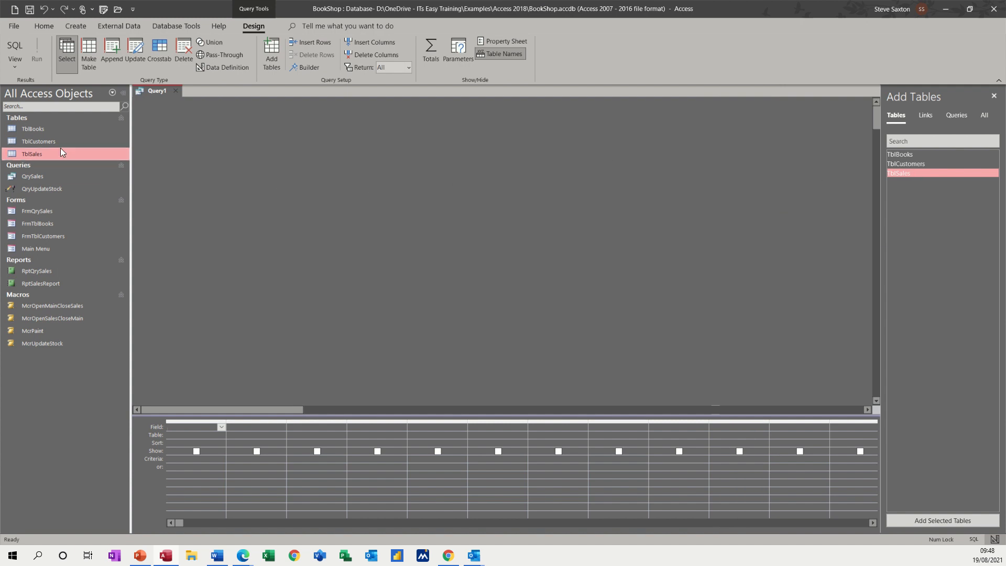
pyautogui.moveTo(49, 140); pyautogui.dragTo(348, 188)
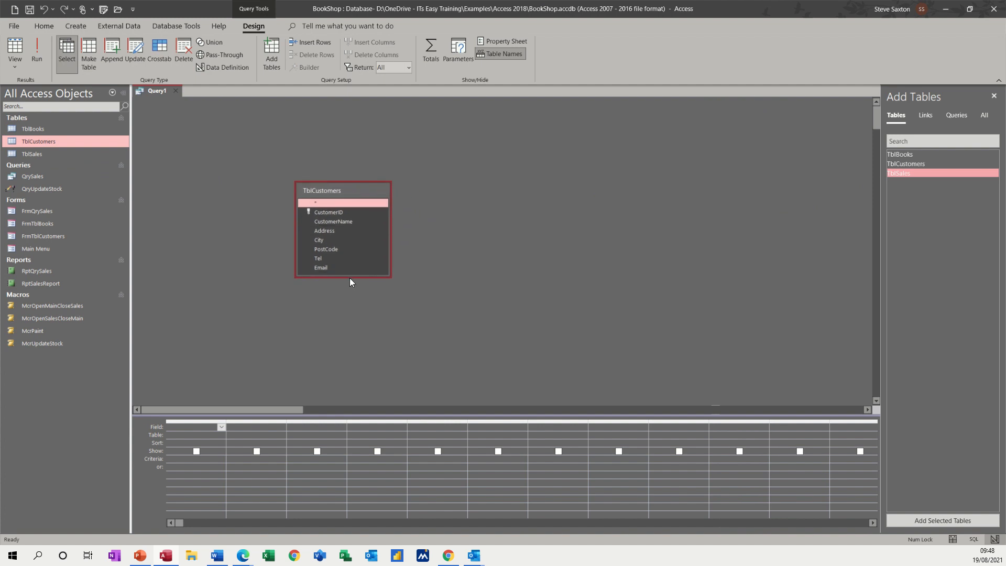
# - Lengthen the TblCustomers field list and raise the divider to give the query design grid more room
pyautogui.moveTo(349, 277)
pyautogui.mouseDown()
pyautogui.moveTo(348, 316)
pyautogui.moveTo(360, 285)
pyautogui.moveTo(355, 337)
pyautogui.moveTo(364, 289)
pyautogui.mouseUp()
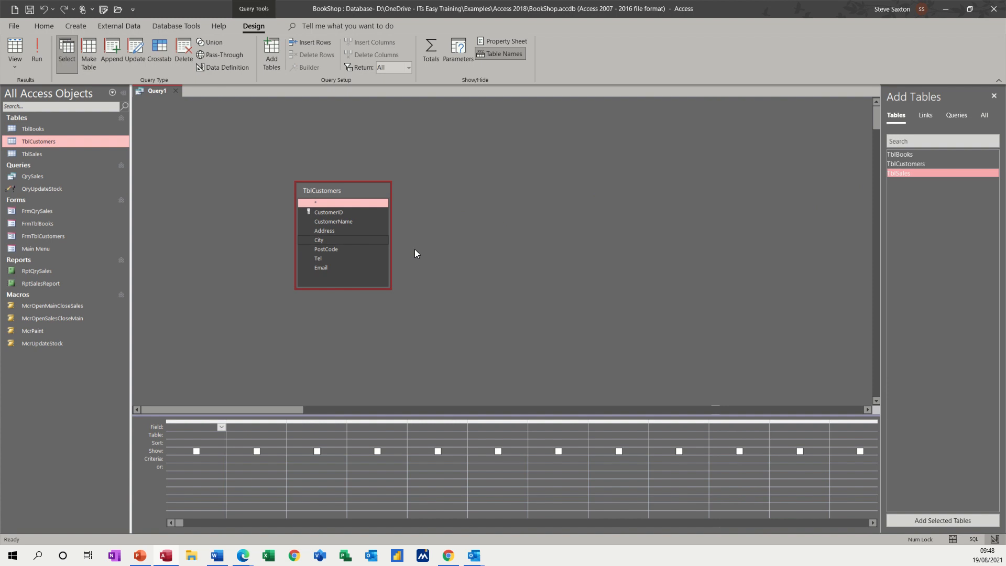
pyautogui.click(443, 256)
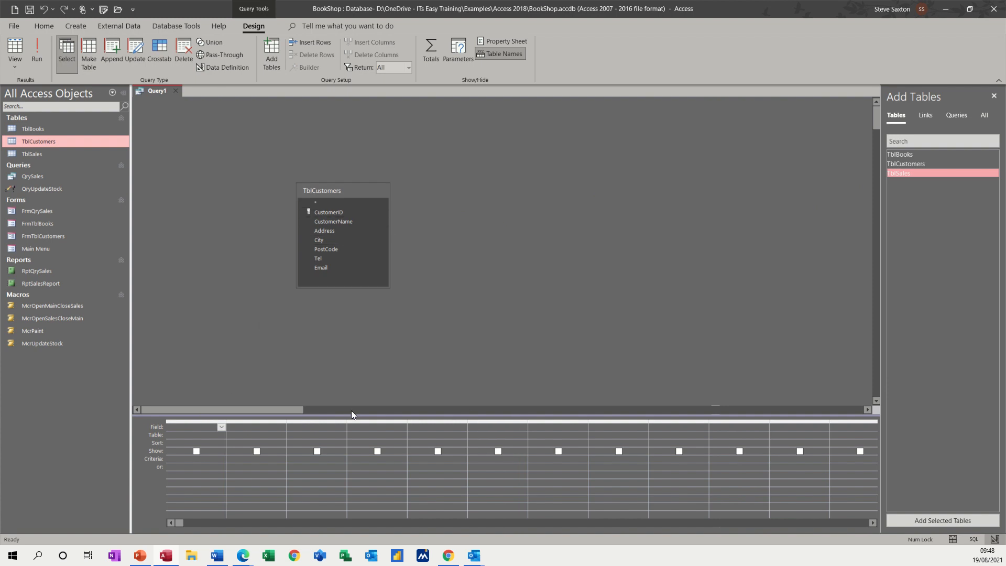
pyautogui.moveTo(347, 416); pyautogui.dragTo(357, 348)
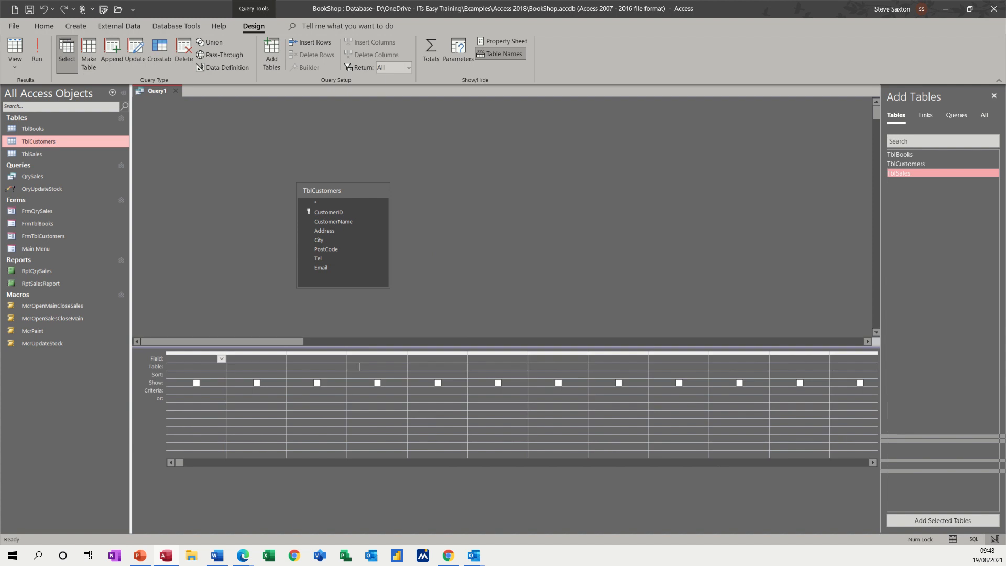
# - Add the CustomerID and CustomerName fields individually to the query grid and delete both columns again
pyautogui.doubleClick(323, 212)
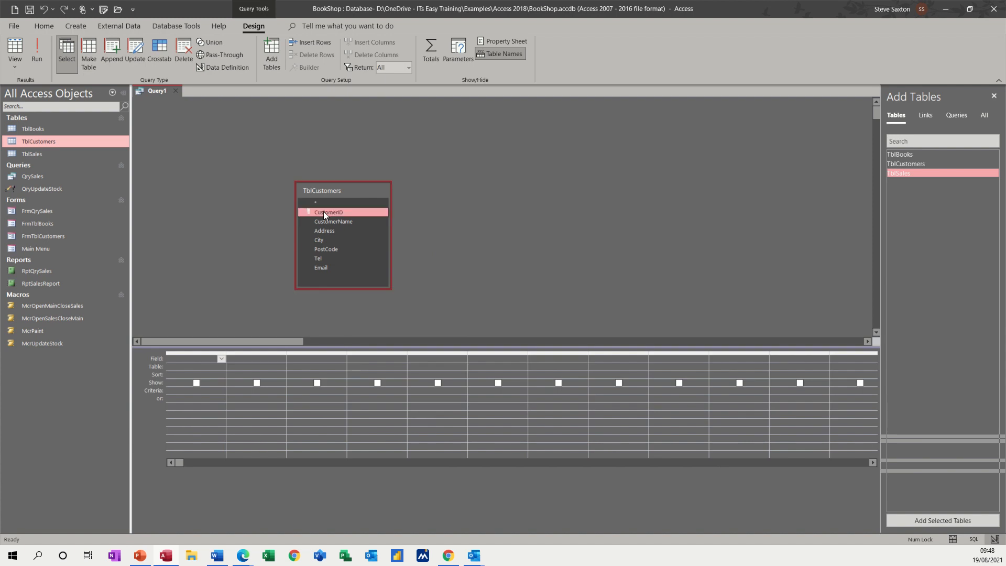
pyautogui.doubleClick(328, 221)
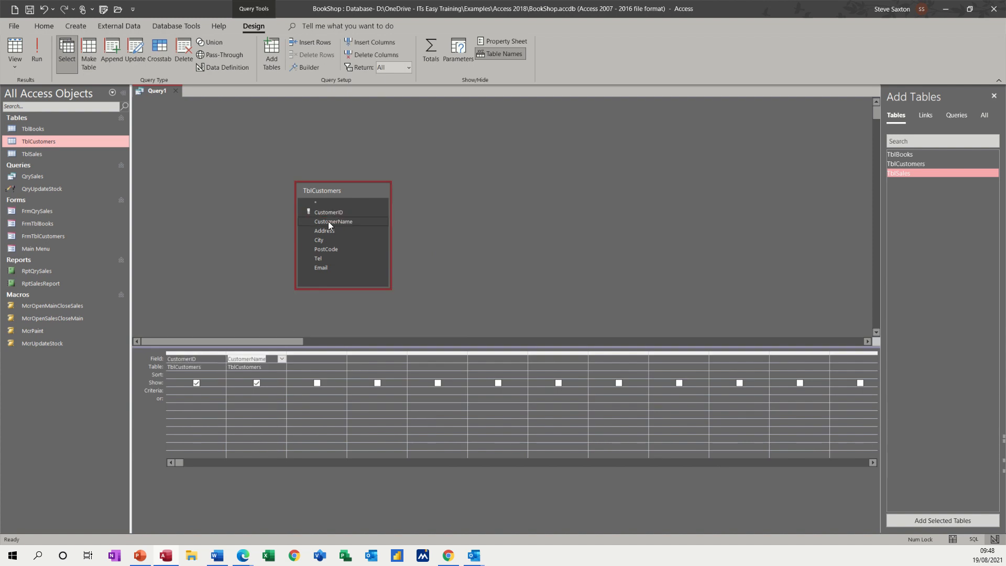
pyautogui.moveTo(211, 351); pyautogui.dragTo(243, 352)
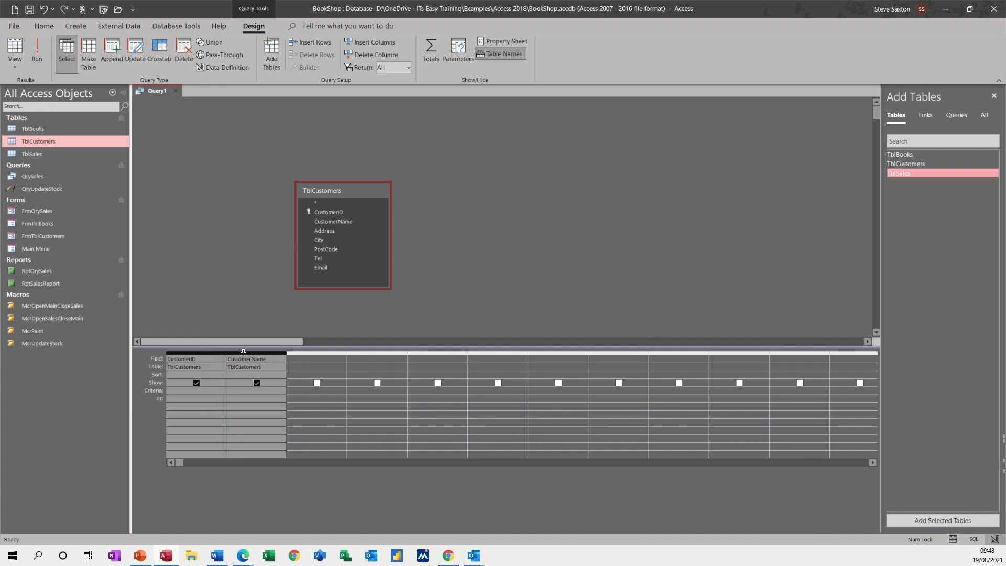
pyautogui.press('Delete')
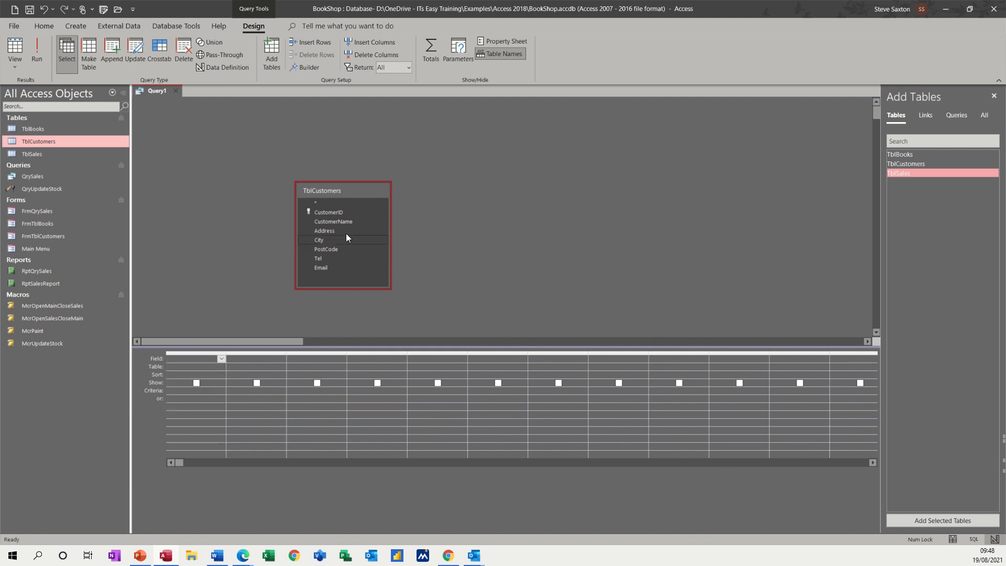
# - Place all TblCustomers fields in the query grid as separate columns and clear the grid again
pyautogui.doubleClick(316, 189)
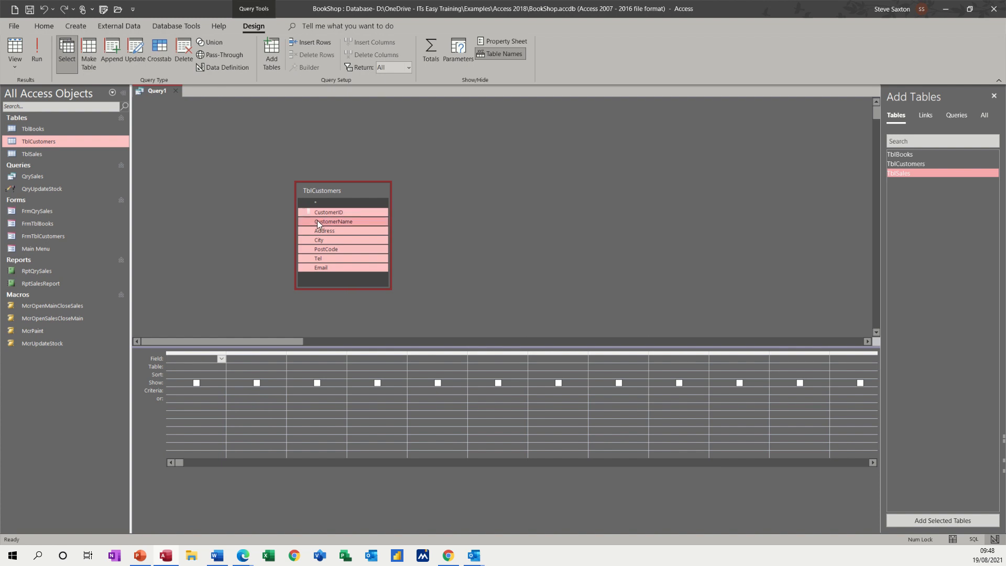
pyautogui.moveTo(314, 221); pyautogui.dragTo(194, 363)
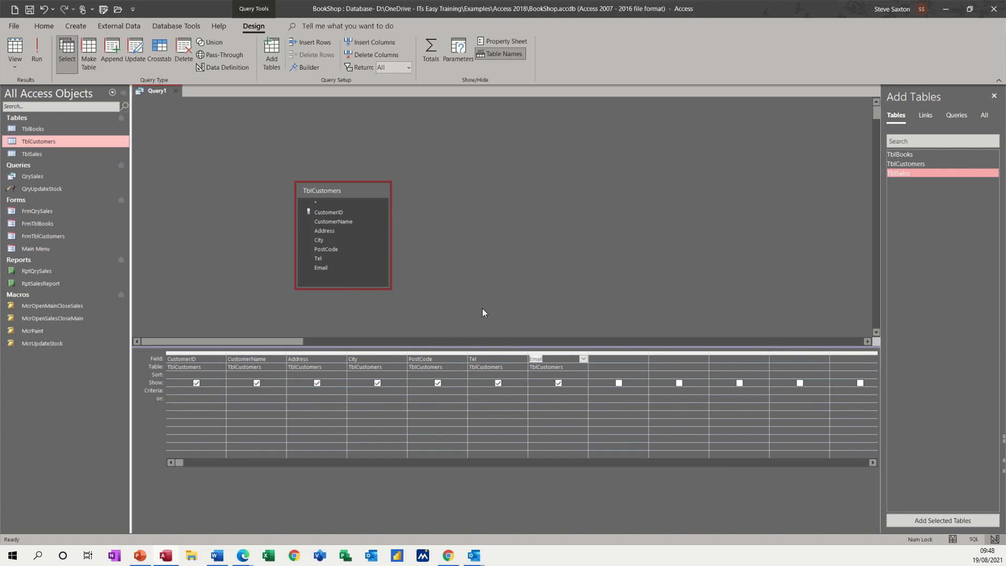
pyautogui.press('Delete')
pyautogui.click(197, 352)
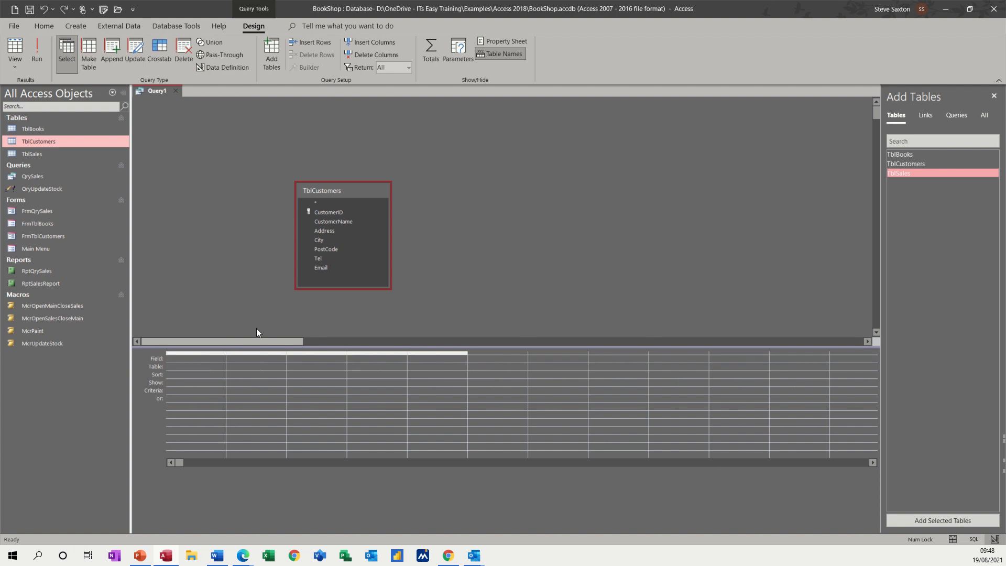
pyautogui.click(235, 326)
pyautogui.moveTo(199, 351); pyautogui.dragTo(477, 346)
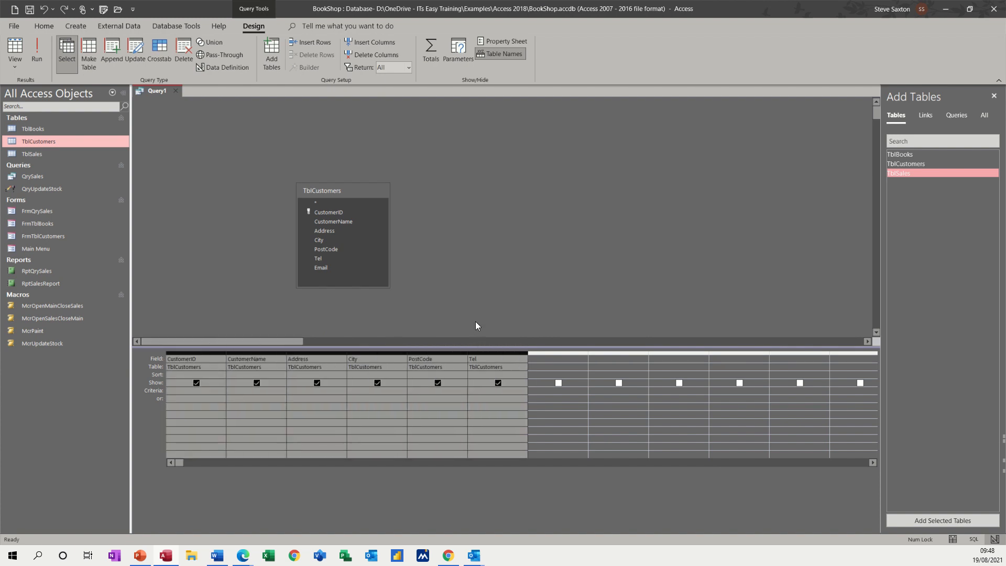
pyautogui.press('Delete')
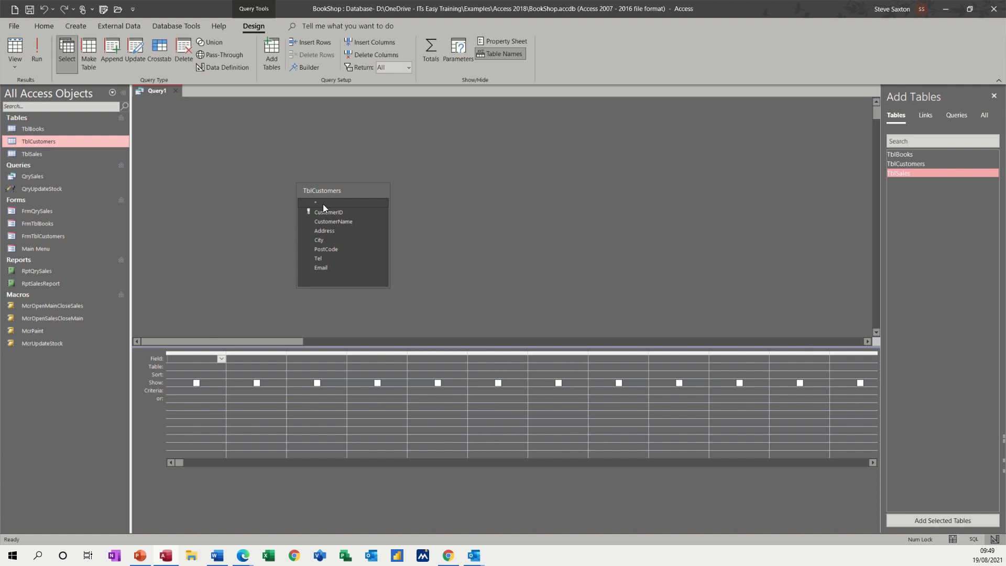
# - Add all TblCustomers fields to the query with the asterisk, run it and return to Design view
pyautogui.doubleClick(323, 202)
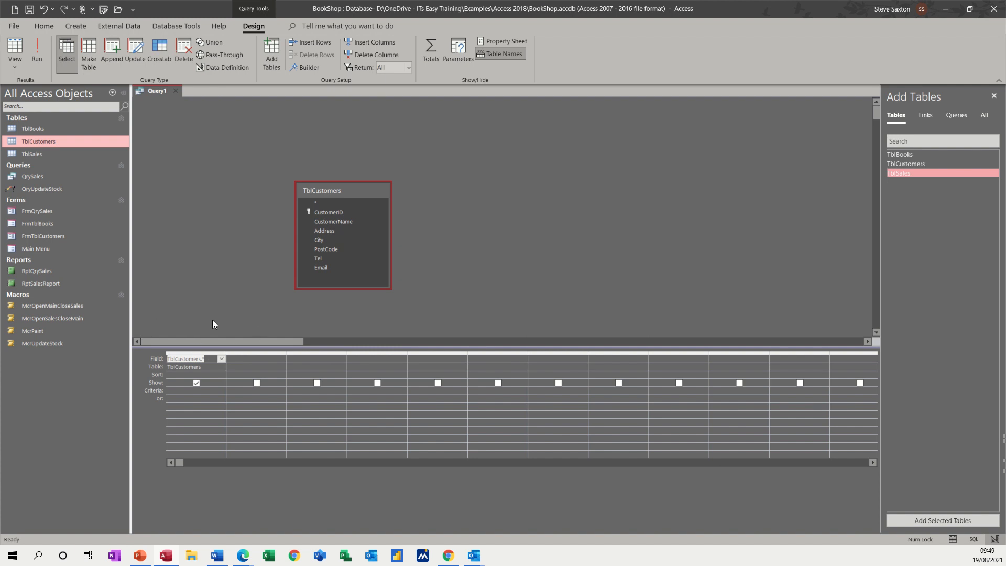
pyautogui.click(39, 49)
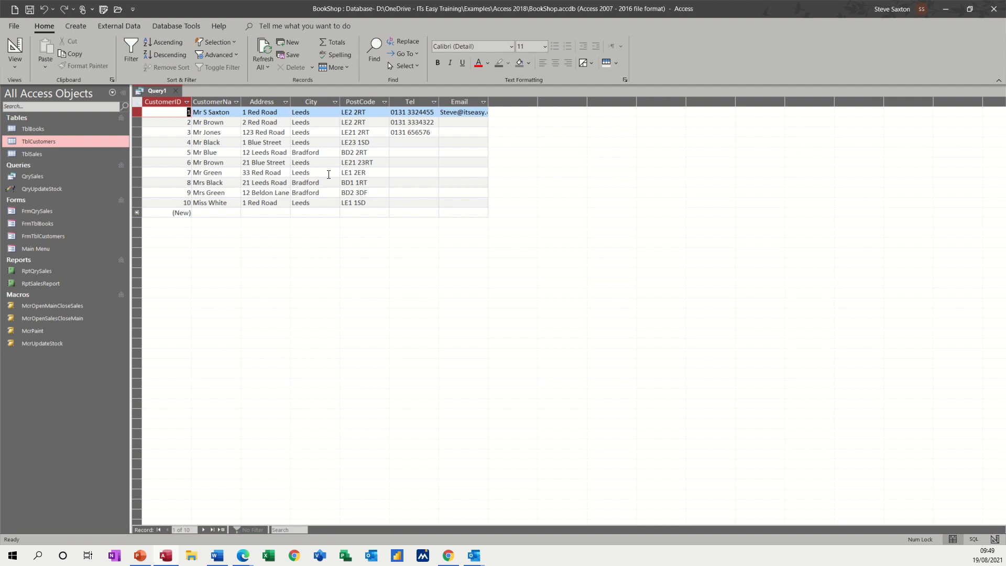
pyautogui.click(18, 45)
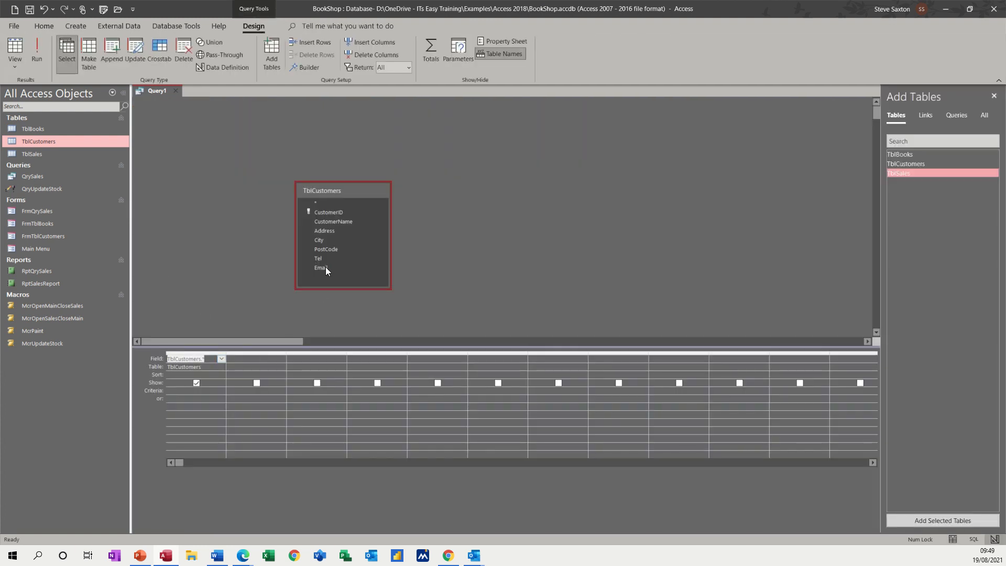
# - Add the City field with the criterion leeds, run the query and return to Design view
pyautogui.doubleClick(328, 240)
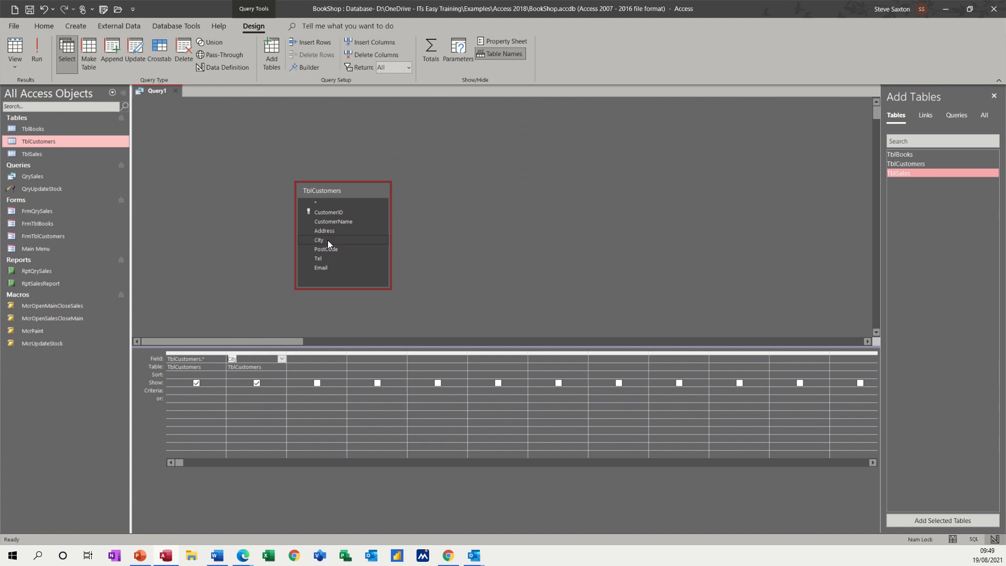
pyautogui.click(238, 390)
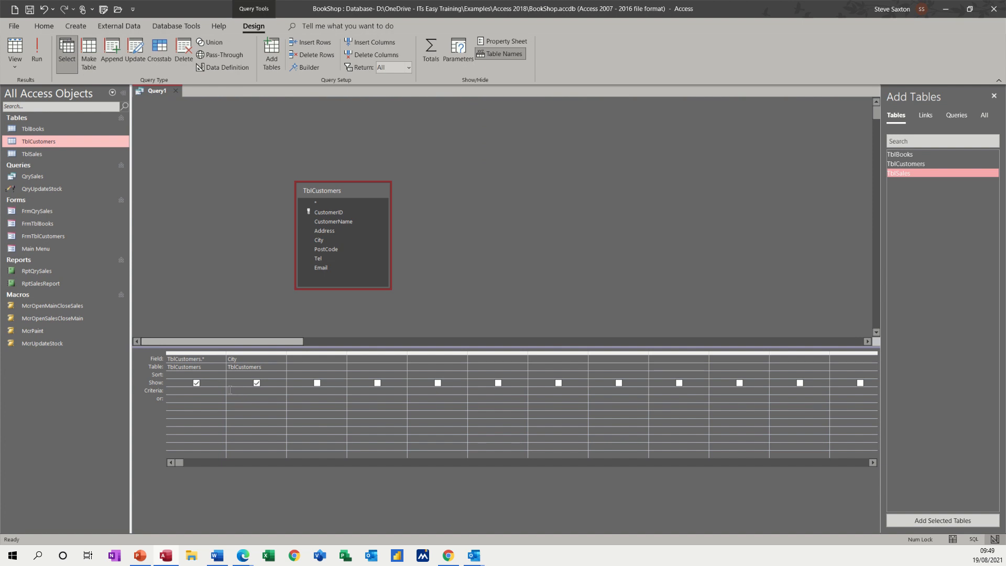
pyautogui.write('lee')
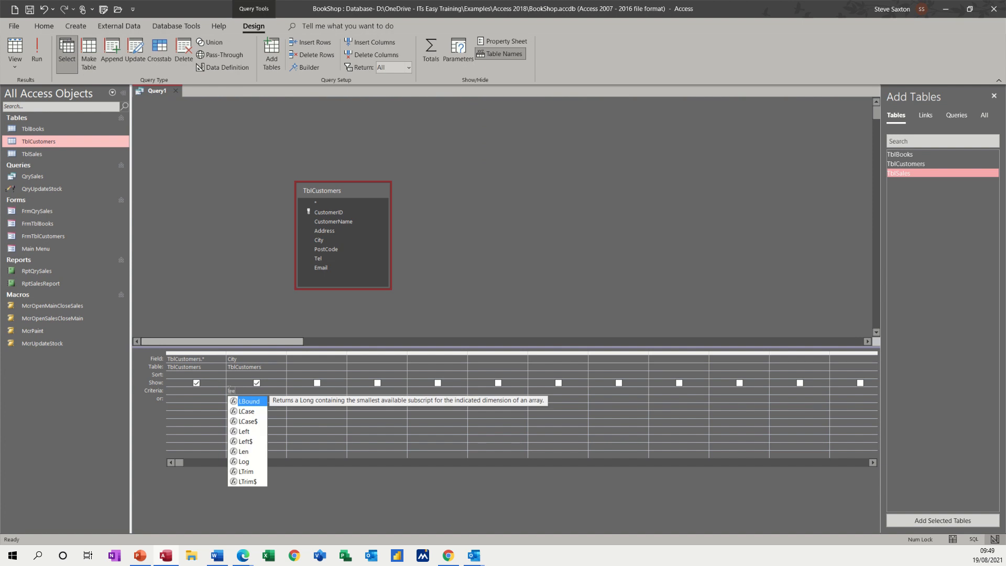
pyautogui.write('ds')
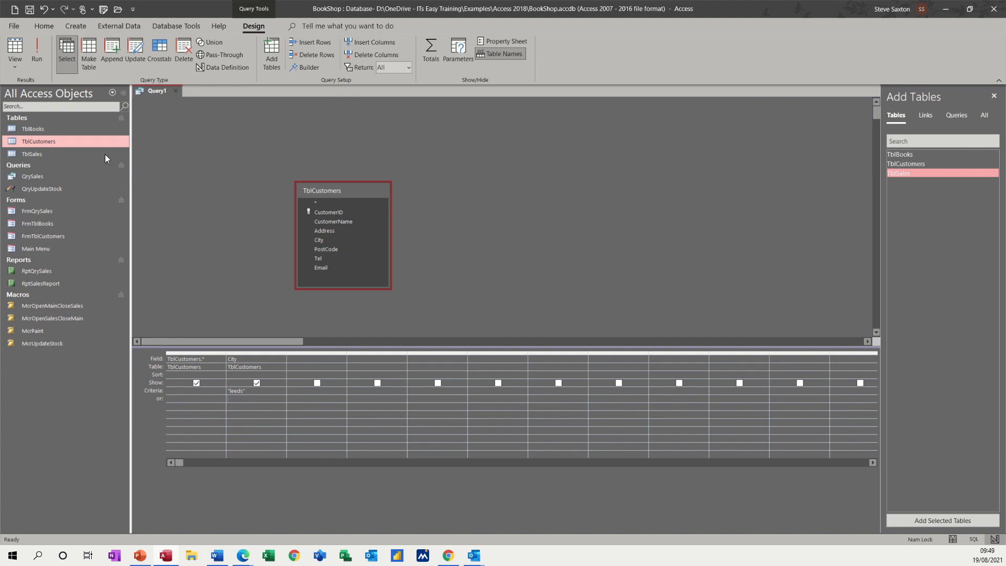
pyautogui.click(39, 55)
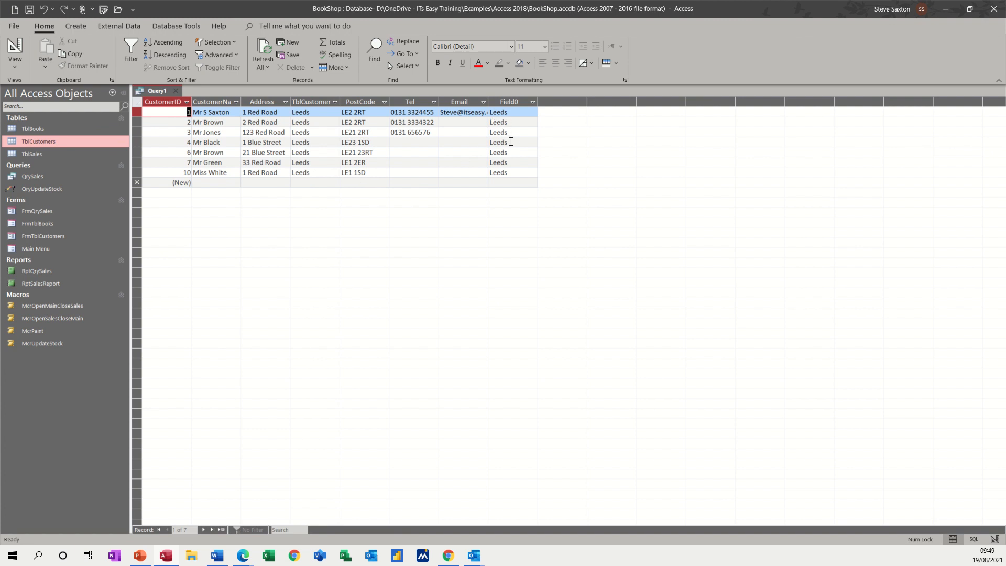
pyautogui.click(17, 48)
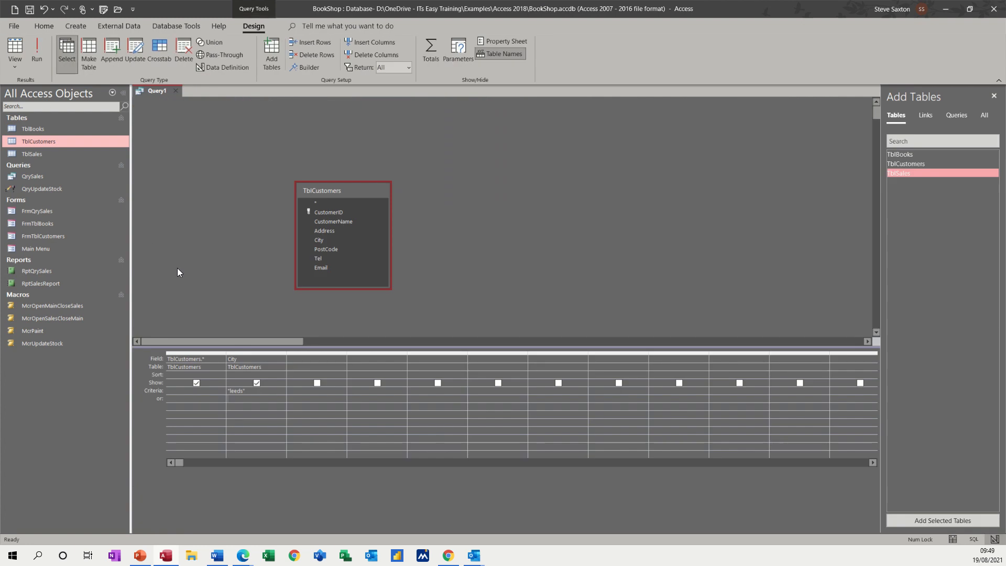
# - Hide the separate City column from the query output, run the query and return to Design view
pyautogui.click(257, 383)
pyautogui.click(38, 56)
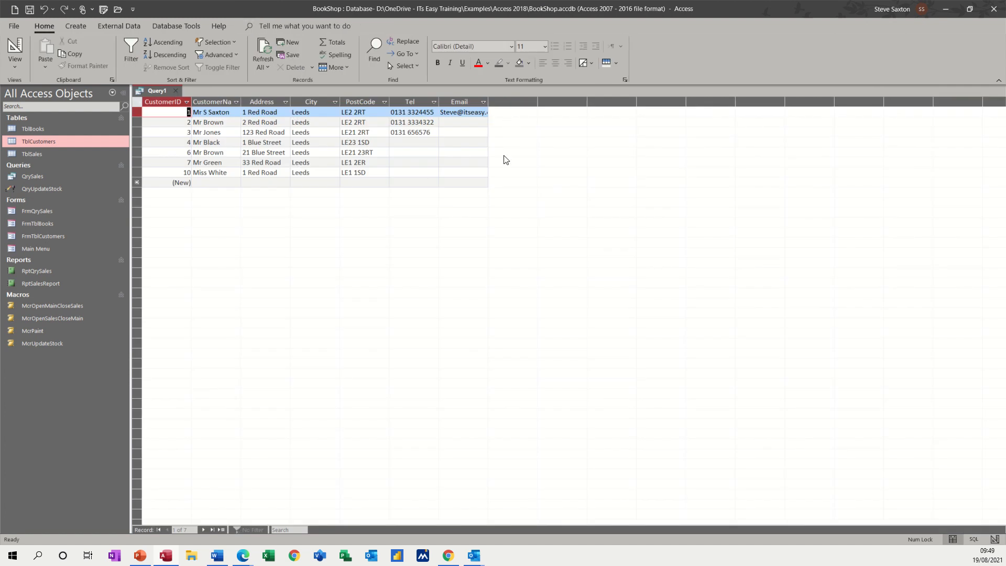
pyautogui.click(15, 50)
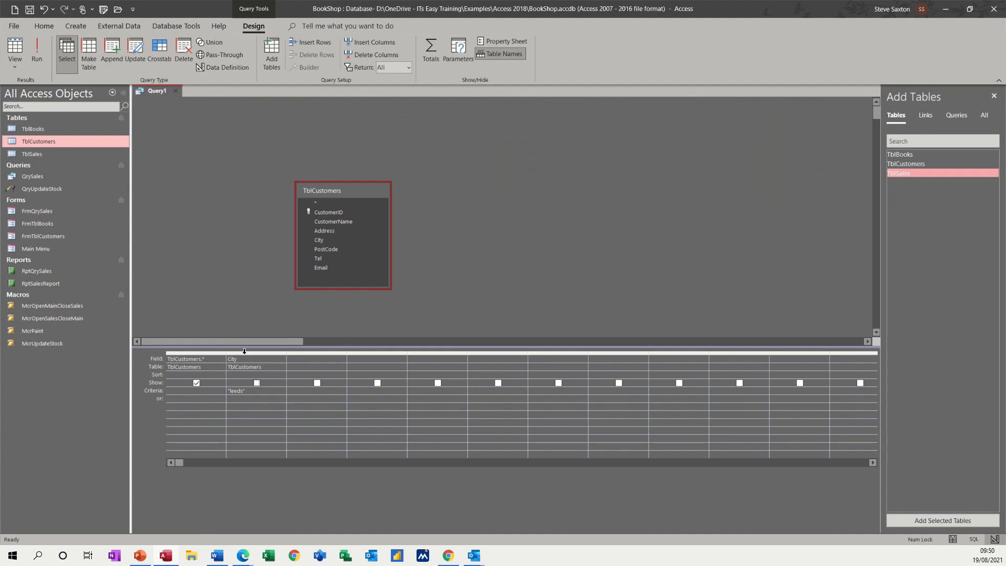
# - Clear the TblCustomers.* and City columns from the query grid and add all TblCustomers fields as separate columns
pyautogui.moveTo(244, 355); pyautogui.dragTo(191, 355)
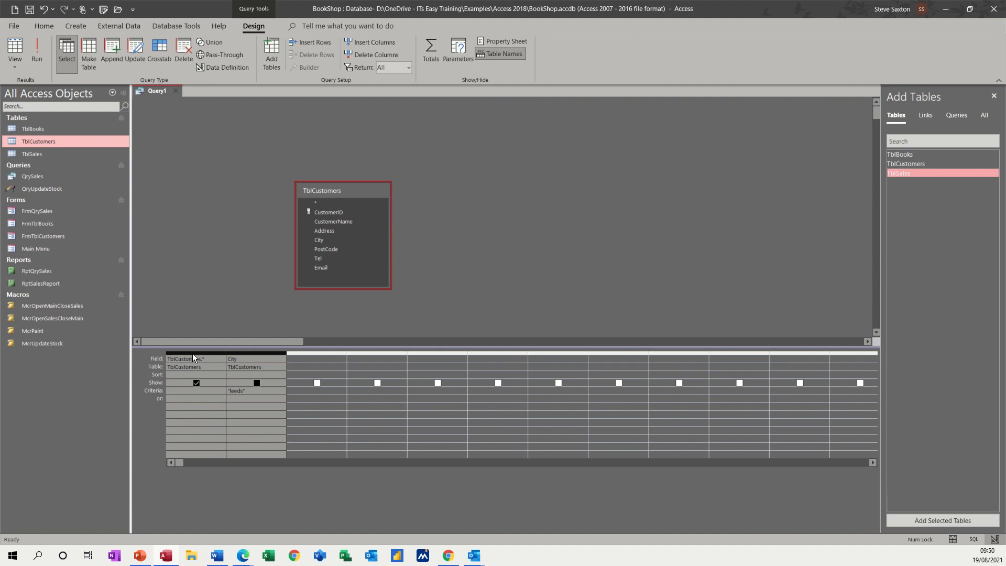
pyautogui.press('Delete')
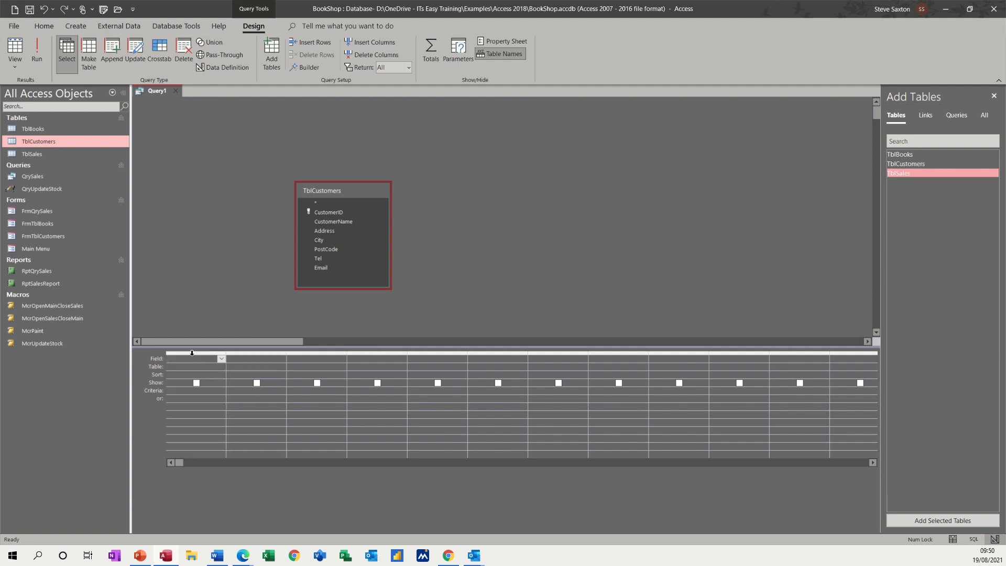
pyautogui.click(326, 191)
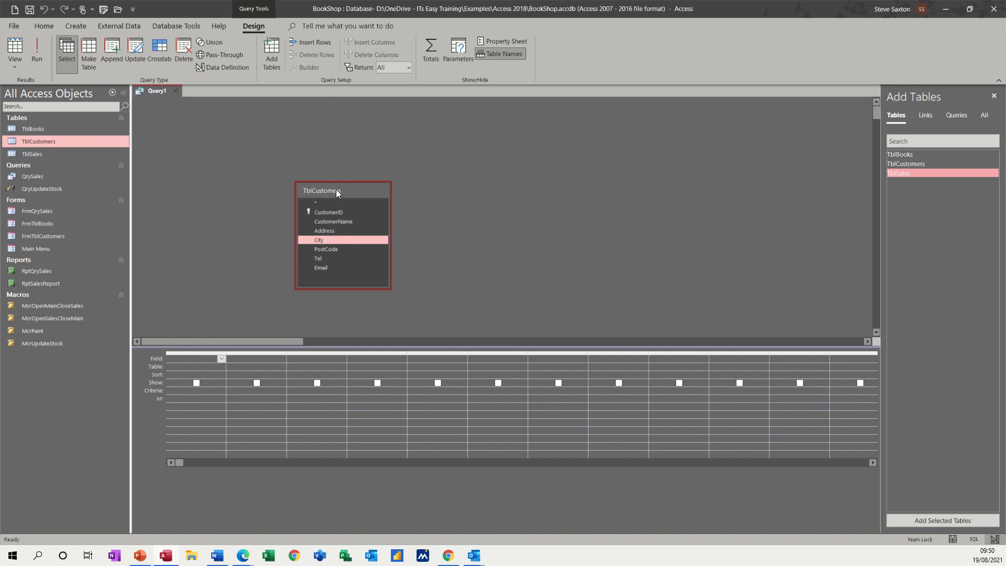
pyautogui.doubleClick(337, 191)
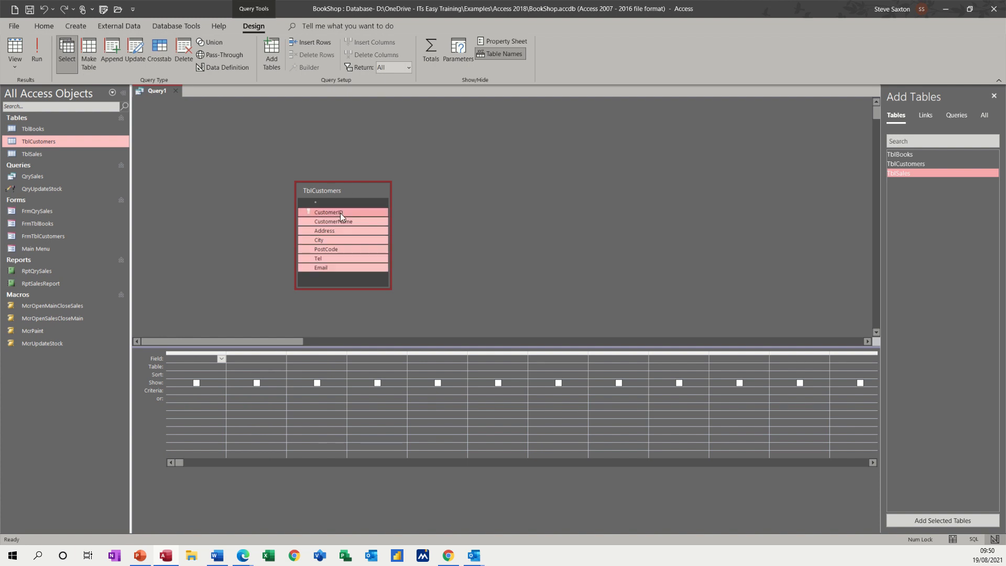
pyautogui.moveTo(341, 212); pyautogui.dragTo(193, 360)
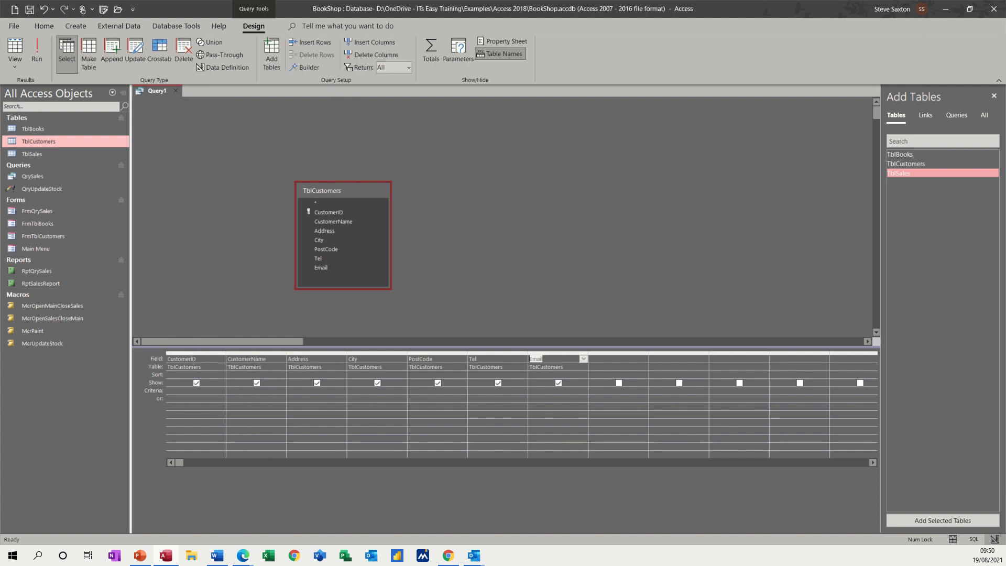
# - Set the City field's criterion to leeds and run the query
pyautogui.click(360, 394)
pyautogui.write('leeds')
pyautogui.press('Return')
pyautogui.click(35, 47)
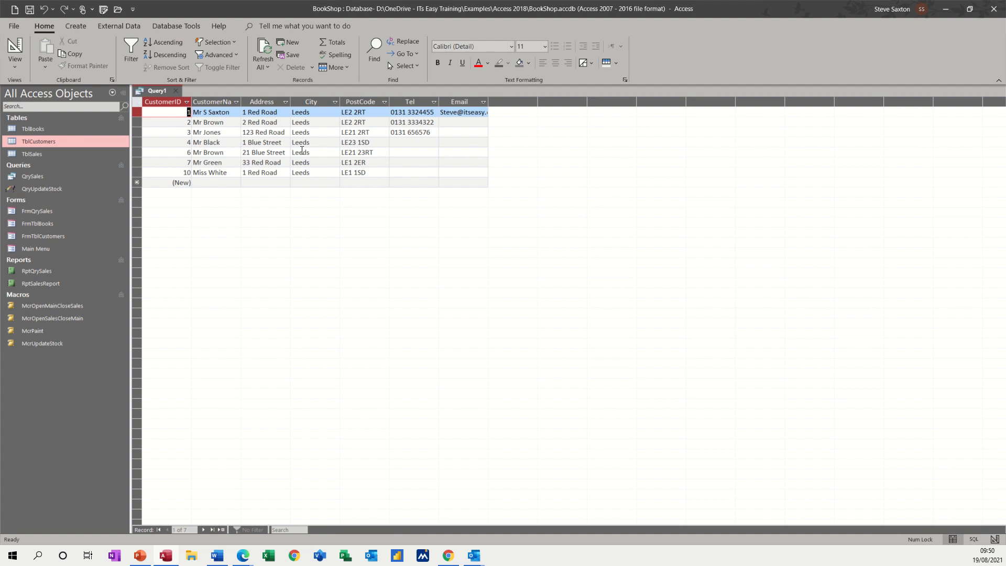
# - Save the query as QrTblCustomersLeeds and close it
pyautogui.click(29, 11)
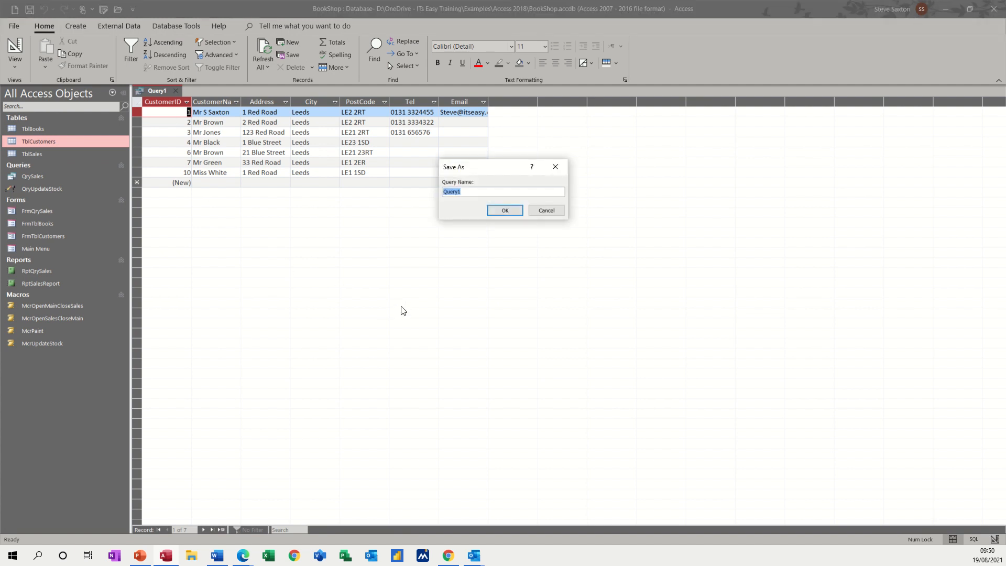
pyautogui.write('Qry')
pyautogui.write('L')
pyautogui.write('ds')
pyautogui.press('BackSpace')
pyautogui.press('BackSpace')
pyautogui.press('BackSpace')
pyautogui.press('BackSpace')
pyautogui.press('BackSpace')
pyautogui.press('BackSpace')
pyautogui.write('TblCustomersLeeds')
pyautogui.click(504, 210)
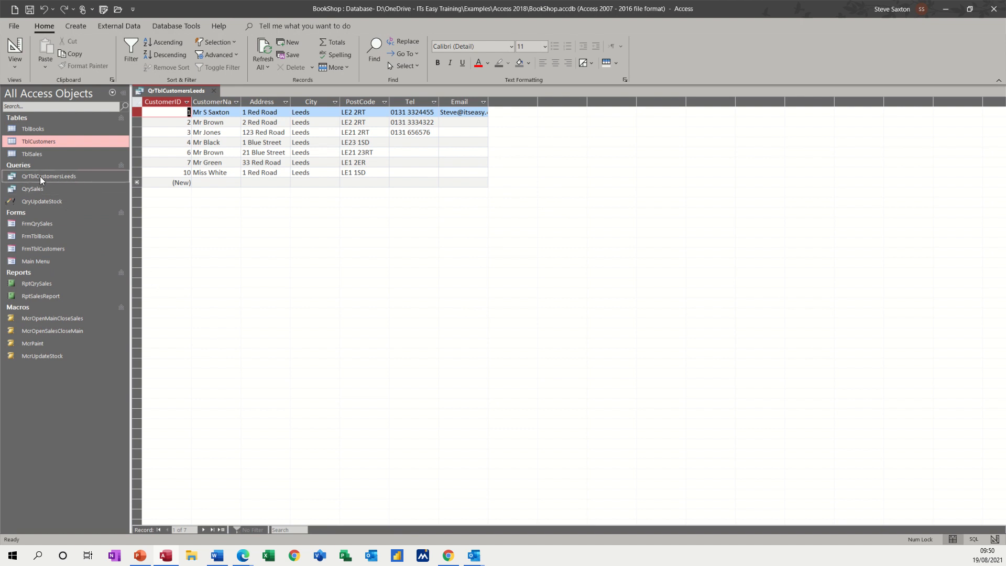
pyautogui.click(213, 92)
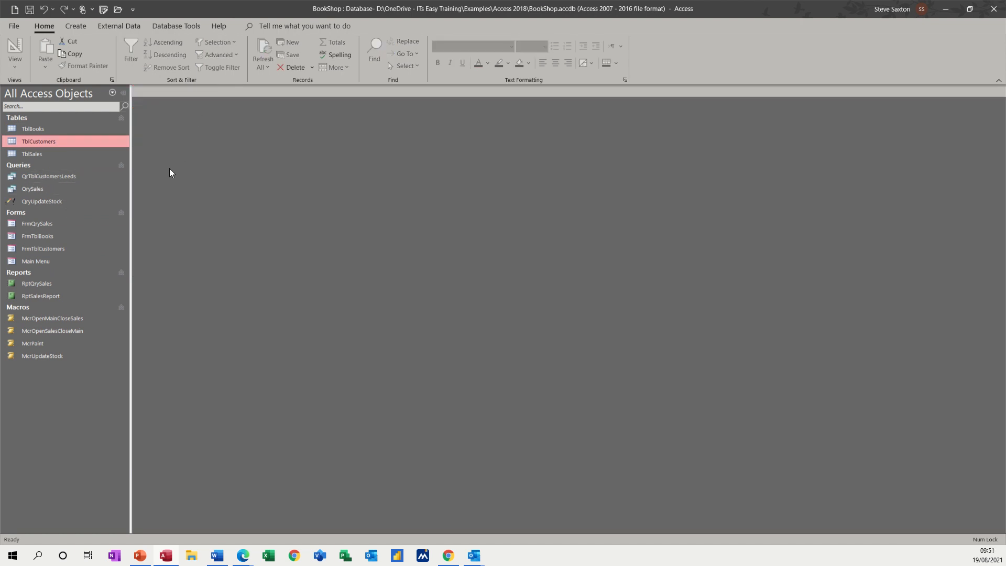
# - Create a new query in Design view with TblCustomers and add all its fields as separate columns
pyautogui.click(73, 28)
pyautogui.click(164, 52)
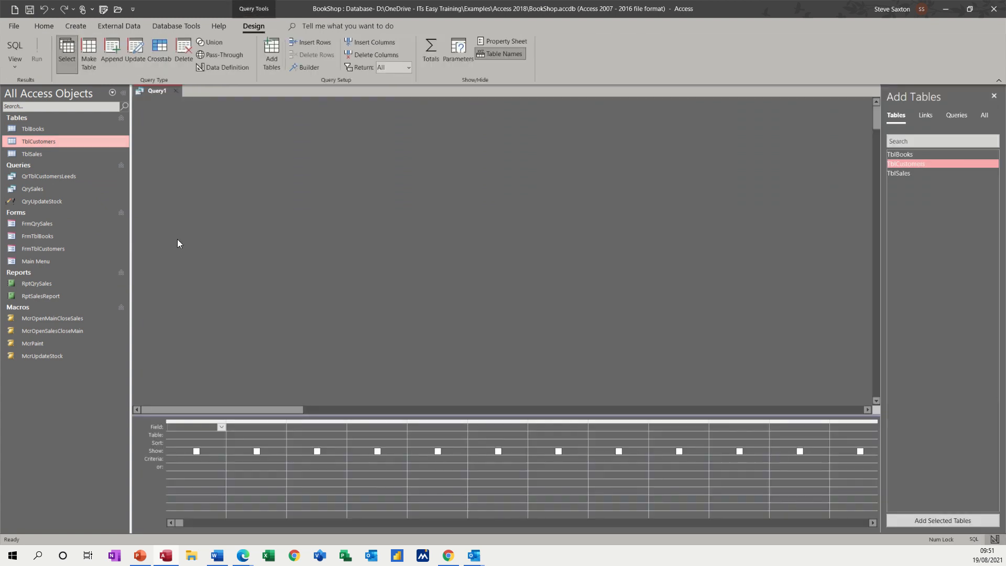
pyautogui.moveTo(48, 141); pyautogui.dragTo(243, 206)
pyautogui.doubleClick(287, 224)
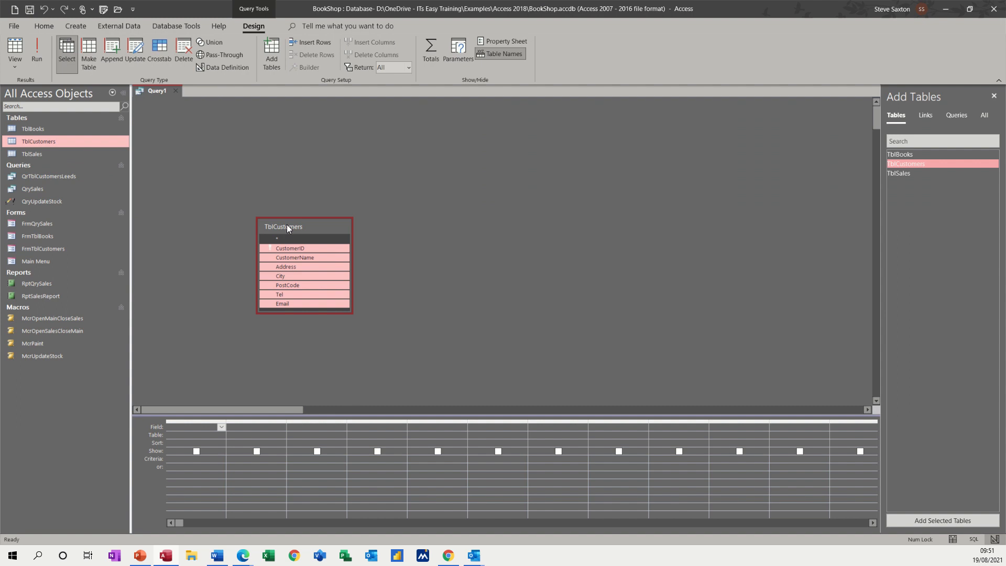
pyautogui.moveTo(288, 247); pyautogui.dragTo(196, 429)
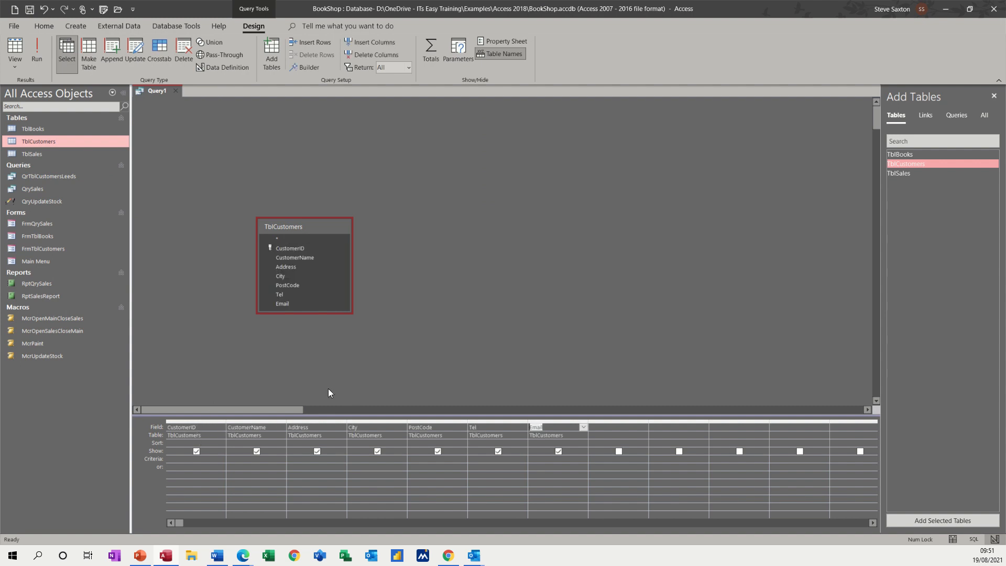
# - Set the City criteria to Leeds or Bradford on separate rows, run the query and return to Design view
pyautogui.click(352, 458)
pyautogui.write('Leeds')
pyautogui.press('Down')
pyautogui.write('Br')
pyautogui.click(366, 474)
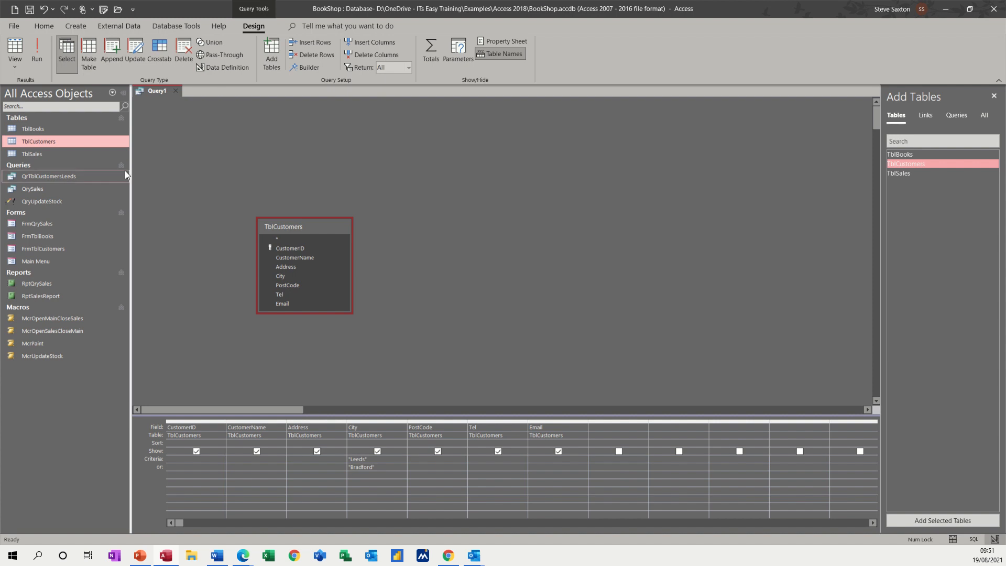
pyautogui.click(43, 51)
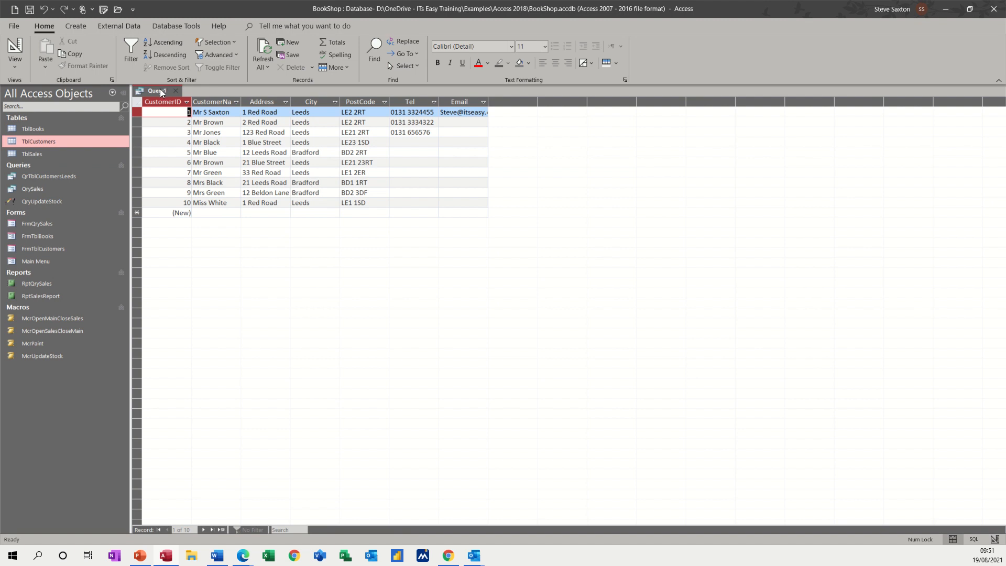
pyautogui.click(14, 48)
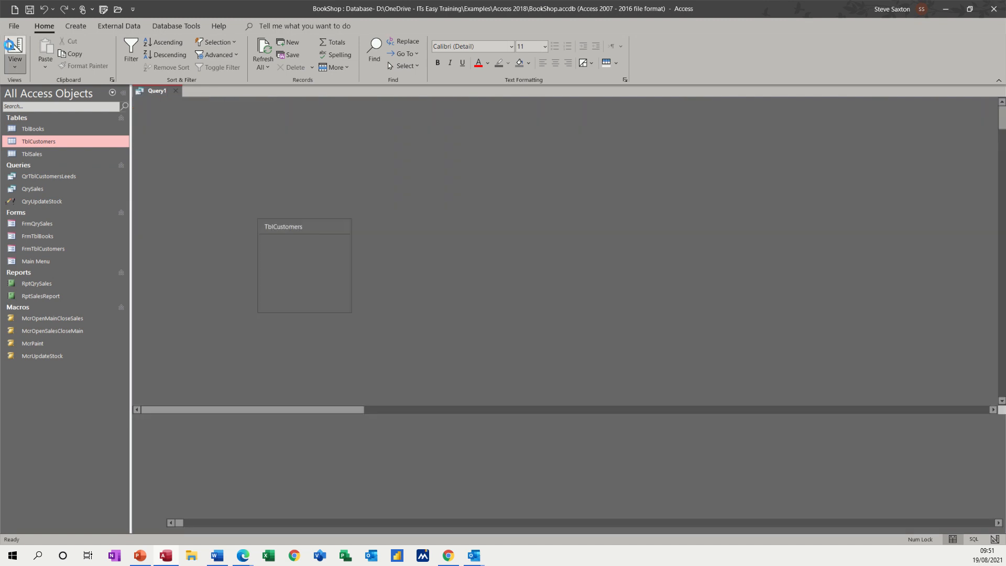
# - Remove the Bradford and Leeds criteria from the City field and close the query without saving
pyautogui.click(346, 467)
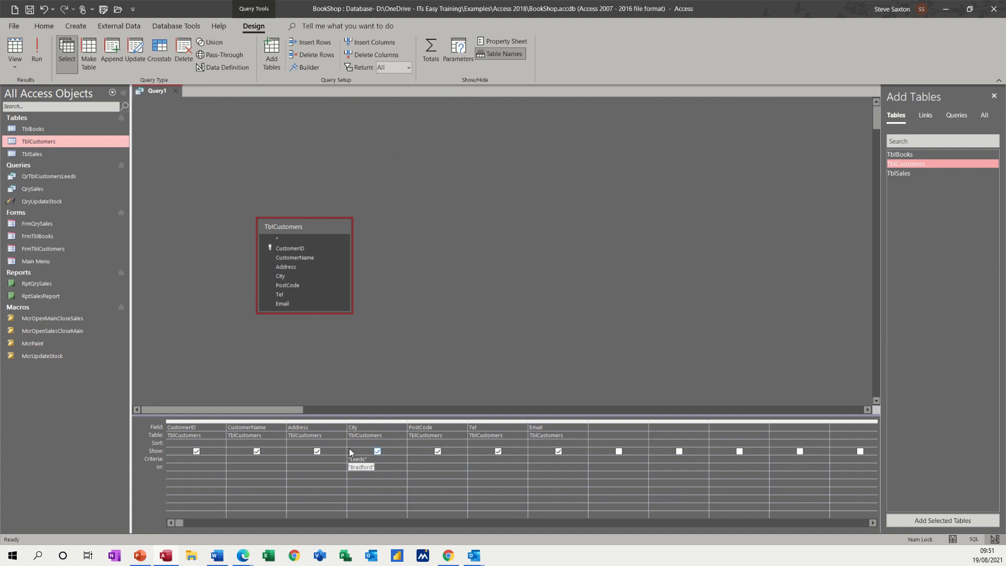
pyautogui.press('Delete')
pyautogui.click(352, 459)
pyautogui.press('Delete')
pyautogui.click(178, 93)
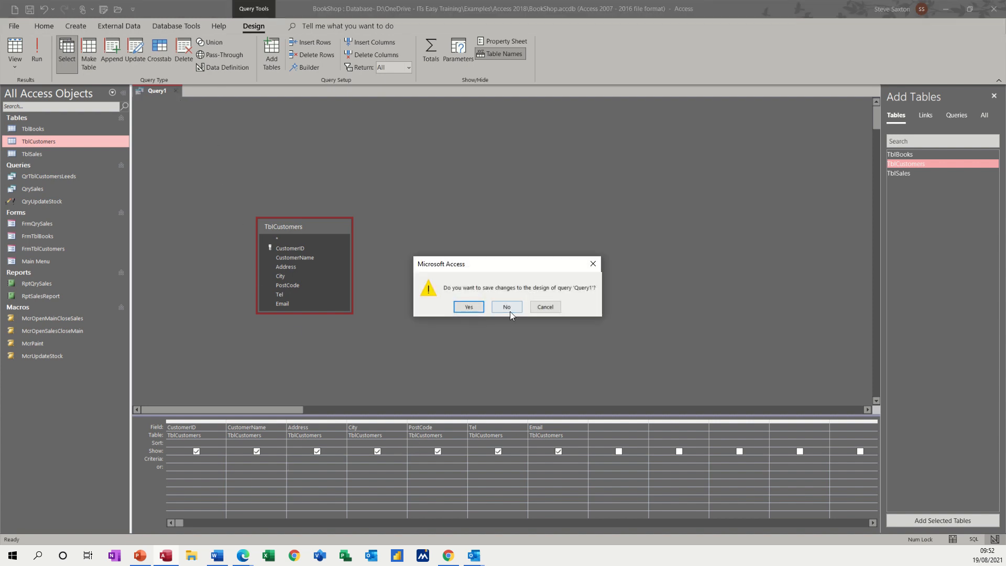
pyautogui.click(507, 307)
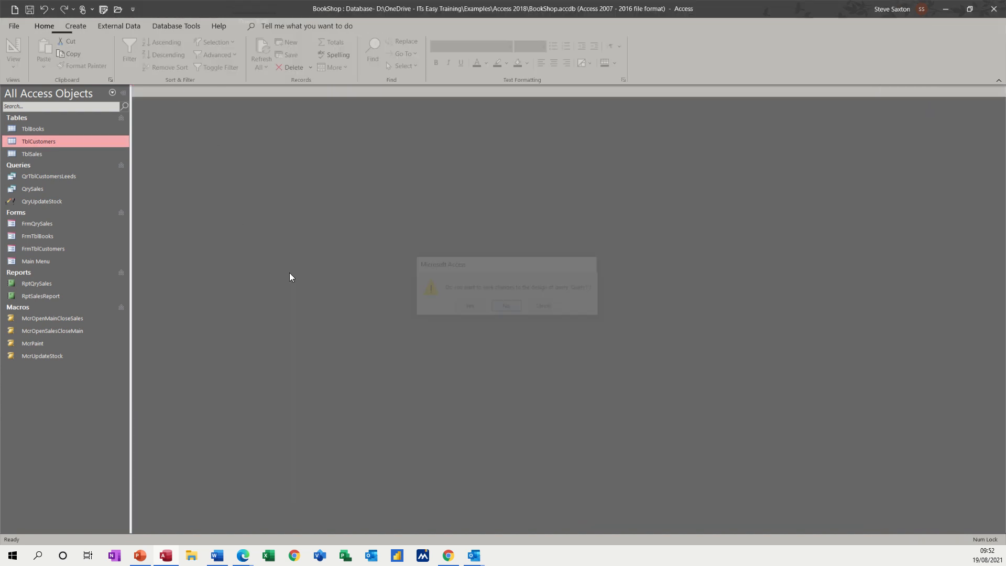
# - Add a DateJoined field with the Date/Time data type to the TblCustomers design and switch to Datasheet view
pyautogui.rightClick(48, 141)
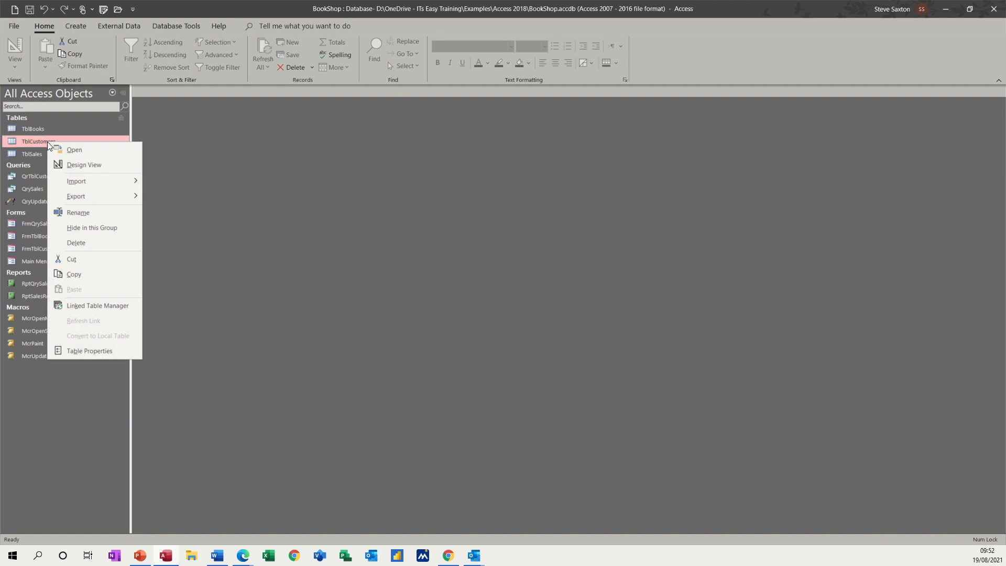
pyautogui.click(74, 165)
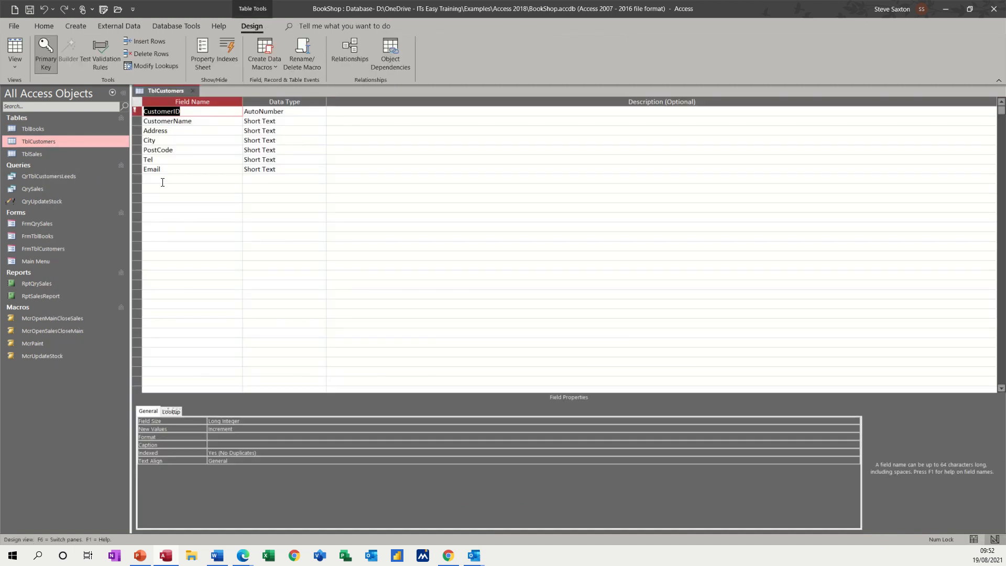
pyautogui.click(163, 180)
pyautogui.write('D')
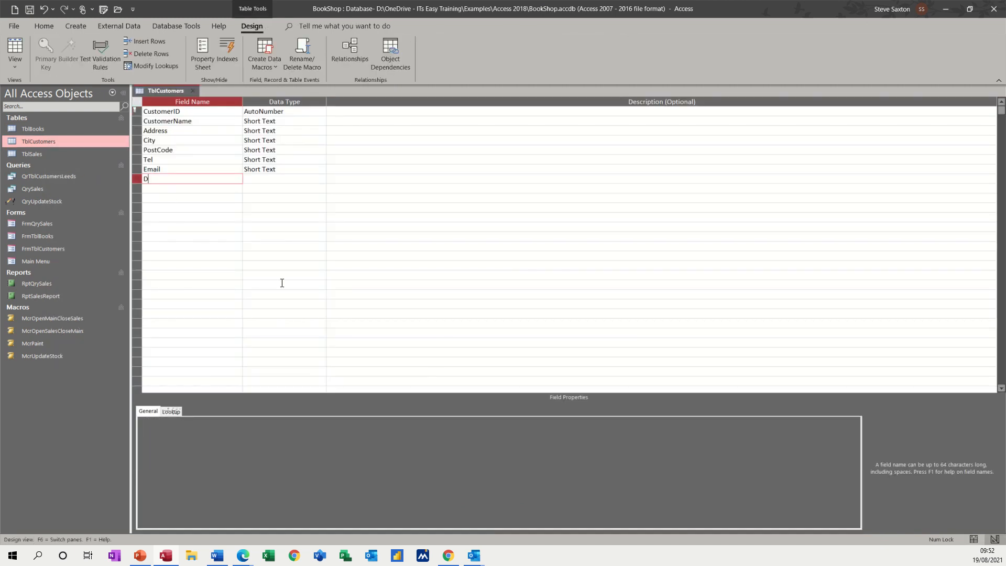
pyautogui.write('ateJoined')
pyautogui.press('Tab')
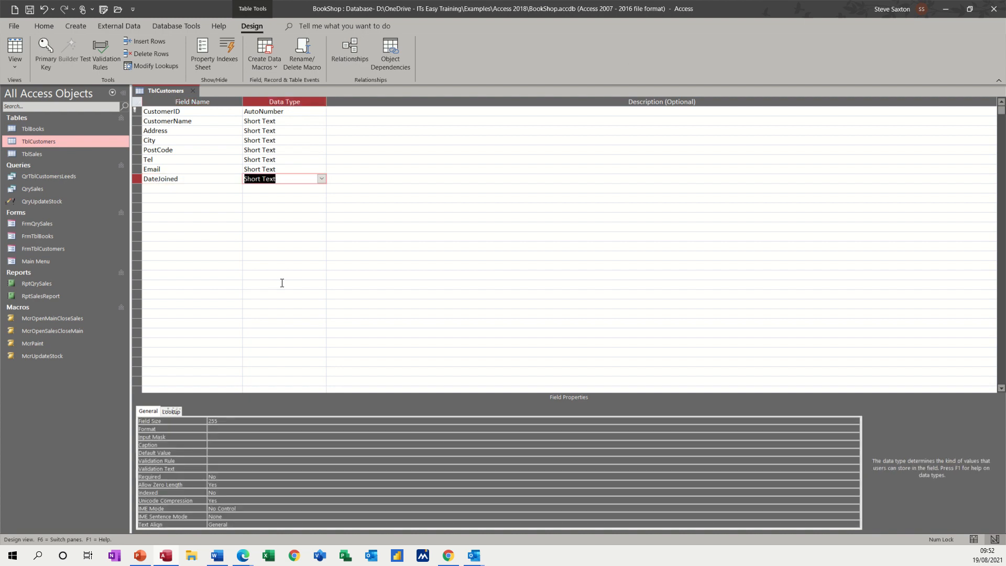
pyautogui.write('date/Time')
pyautogui.click(256, 187)
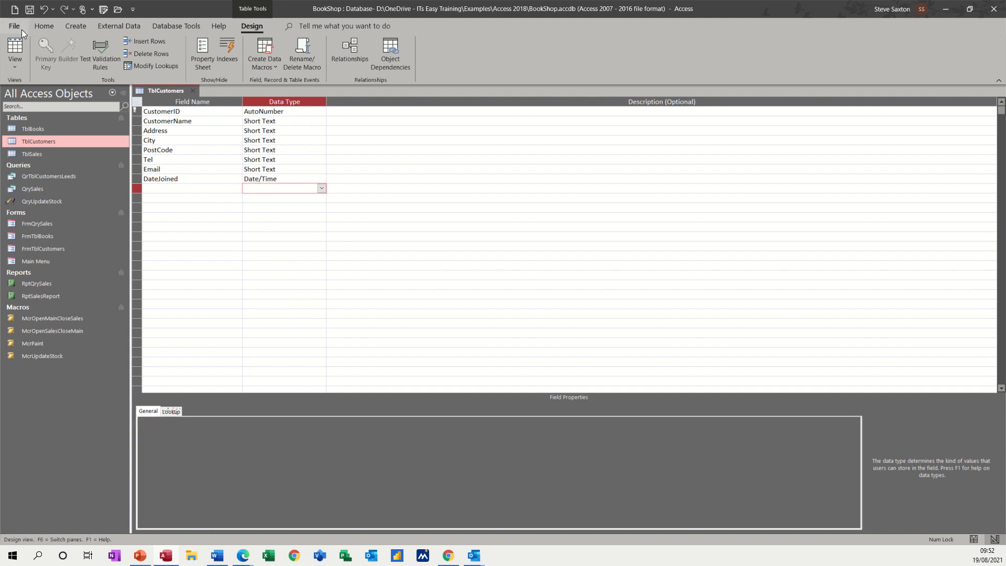
pyautogui.click(20, 47)
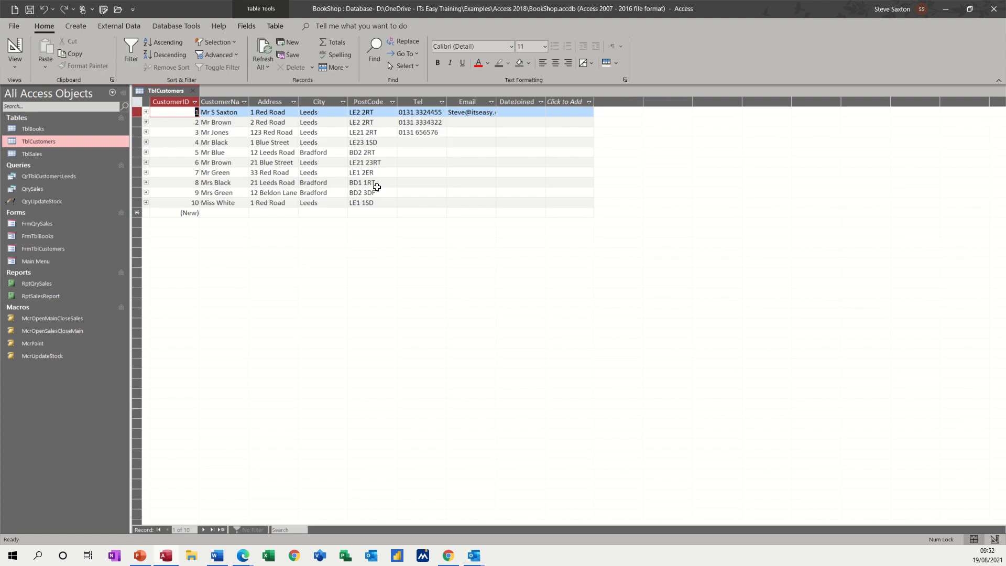
# - Enter DateJoined values for the first three customers: 1/1/20, 21.1.20 and 19/1/19
pyautogui.click(512, 114)
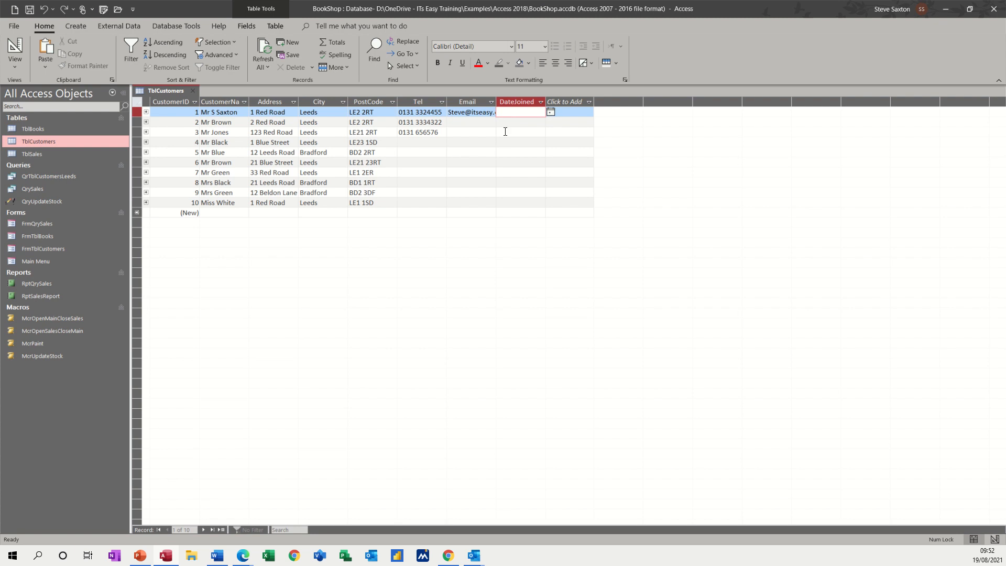
pyautogui.write('1/1/20')
pyautogui.press('Down')
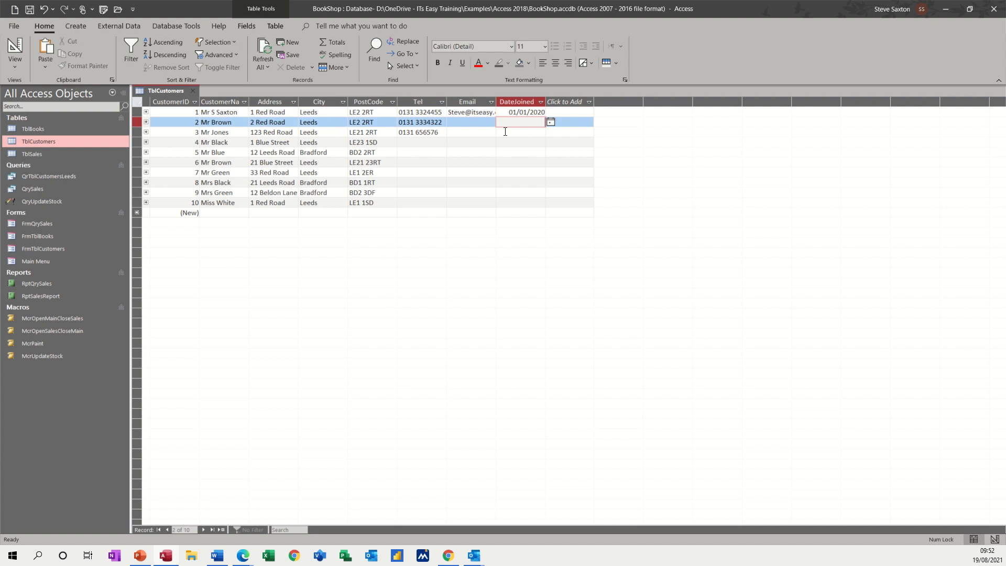
pyautogui.write('21.1.20')
pyautogui.press('Down')
pyautogui.write('19')
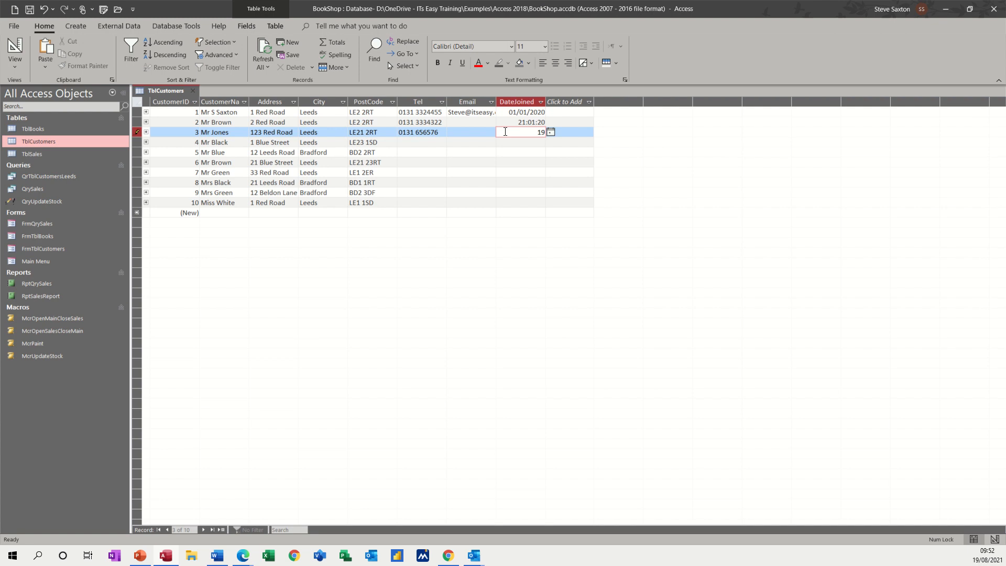
pyautogui.write('/1/19')
pyautogui.press('Tab')
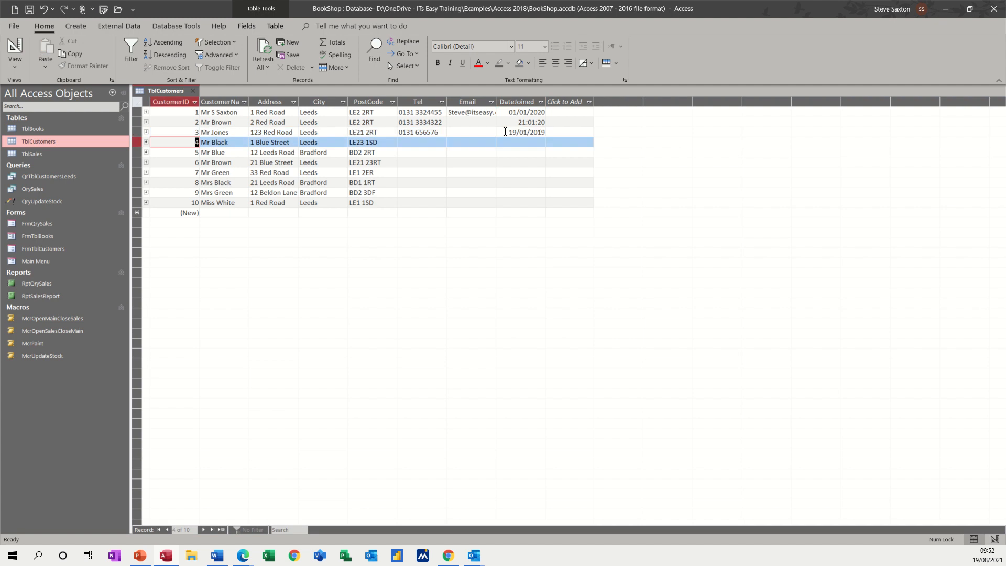
# - Correct the second customer's DateJoined value to 21/01/2020
pyautogui.click(526, 123)
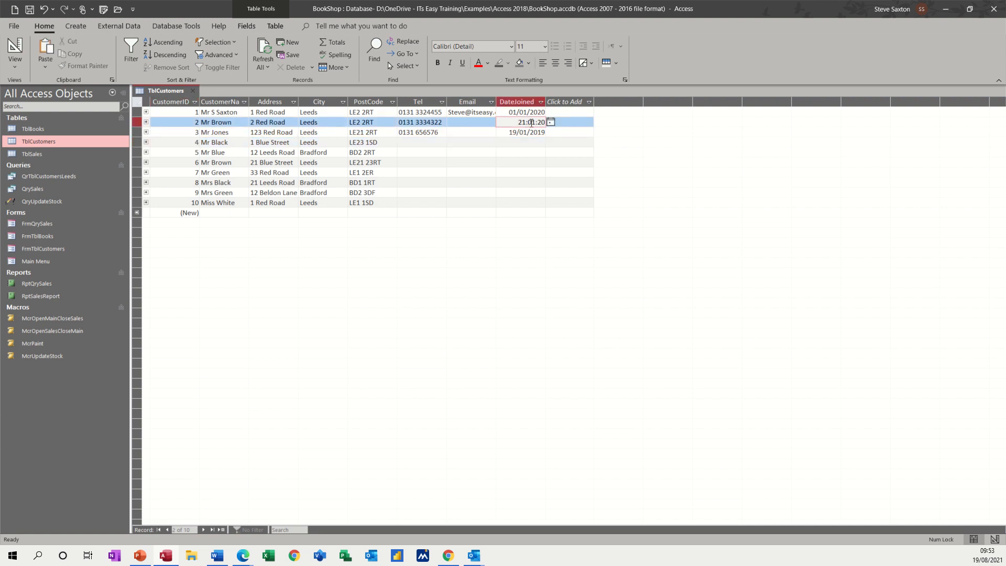
pyautogui.press('BackSpace')
pyautogui.write('/')
pyautogui.press('BackSpace')
pyautogui.write('/01/')
# - Enter 21/5/19 as the fourth customer's DateJoined value and close the TblCustomers table
pyautogui.click(524, 142)
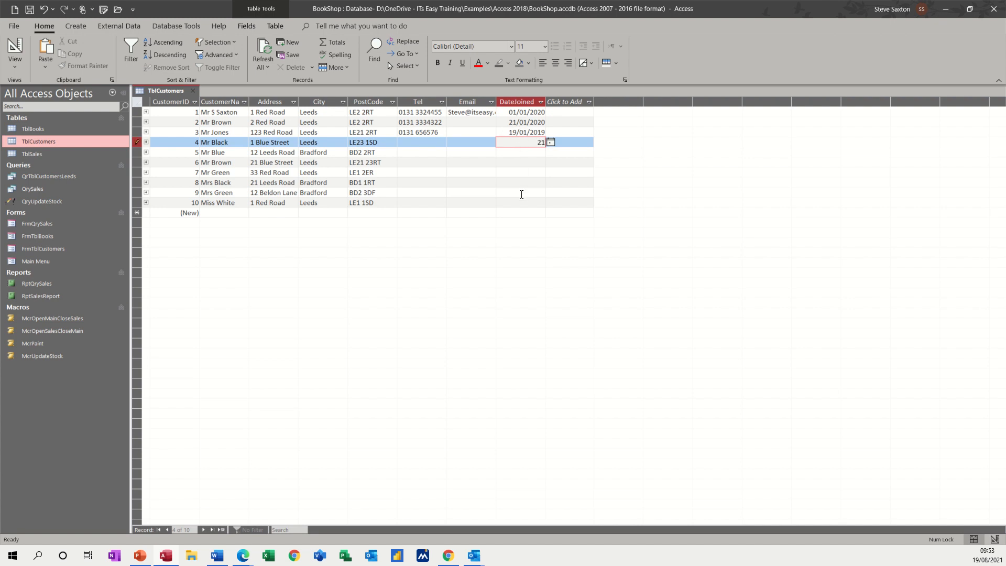
pyautogui.write('/5/19')
pyautogui.click(504, 152)
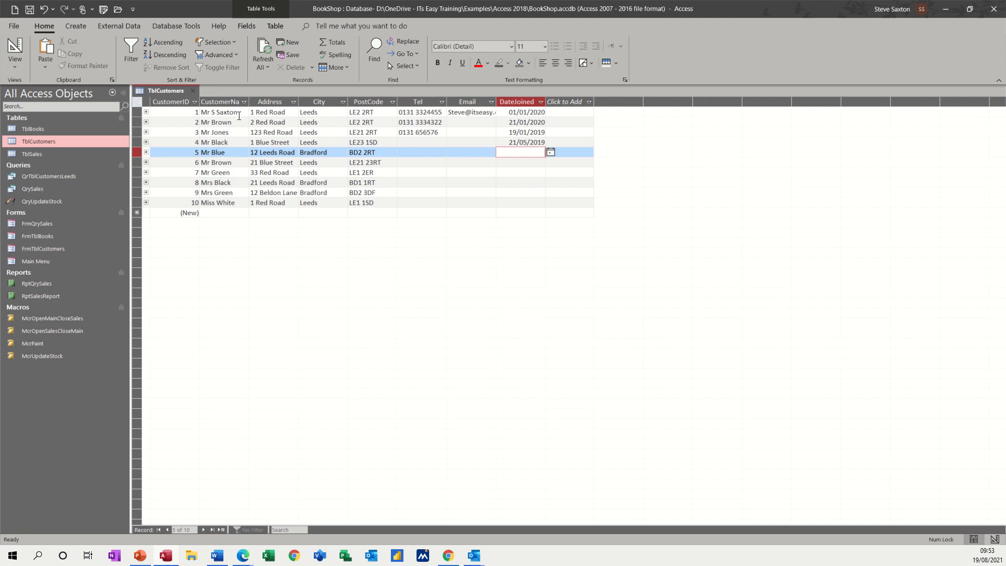
pyautogui.click(194, 91)
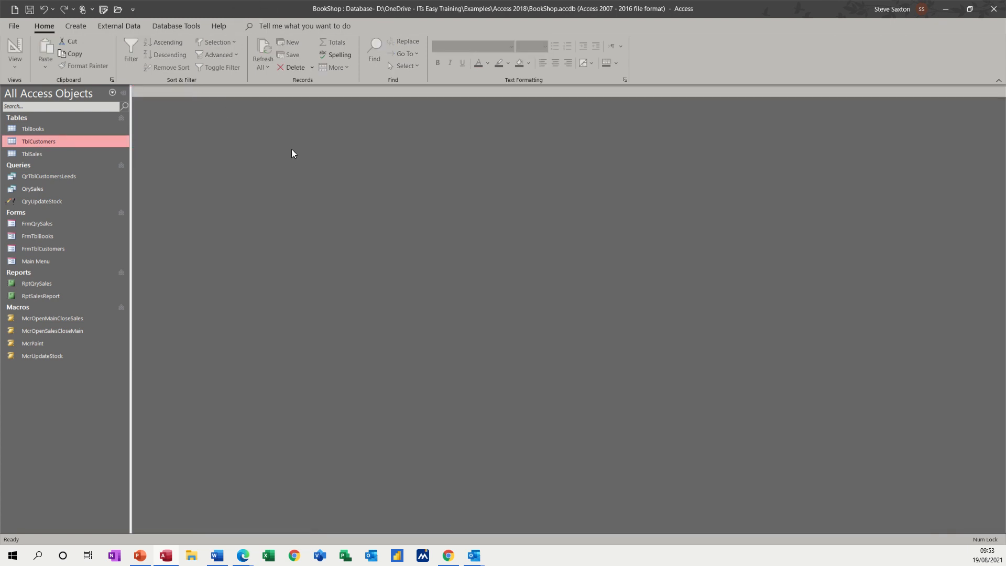
# - Create a new query in Design view from TblCustomers and add all of the table's fields to the design grid
pyautogui.click(78, 28)
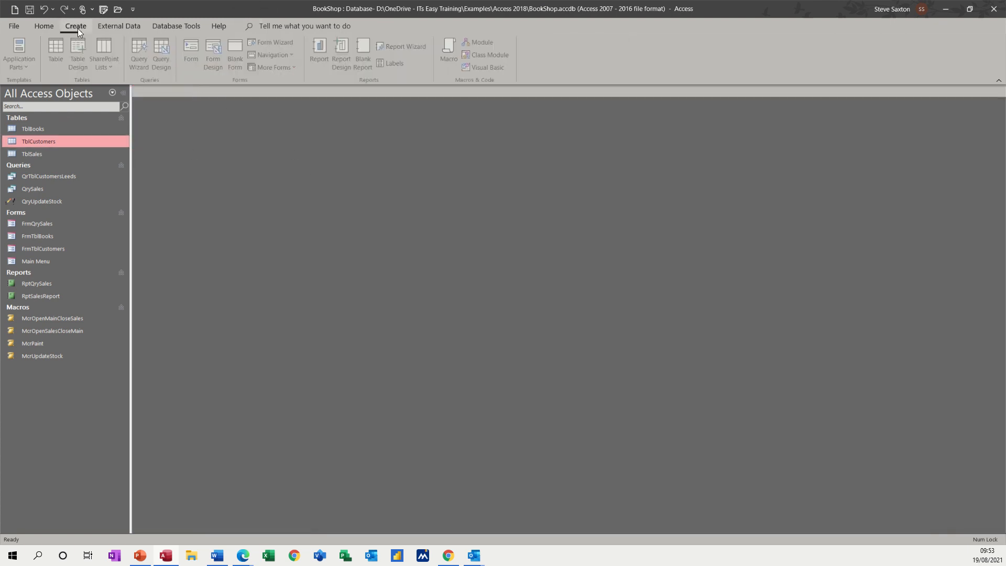
pyautogui.click(162, 52)
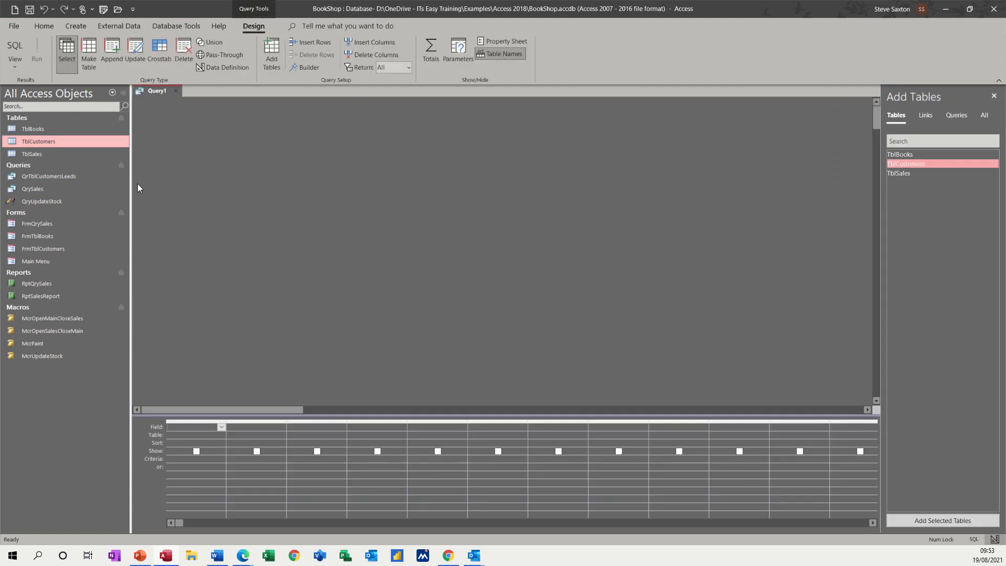
pyautogui.moveTo(48, 142); pyautogui.dragTo(253, 206)
pyautogui.doubleClick(292, 222)
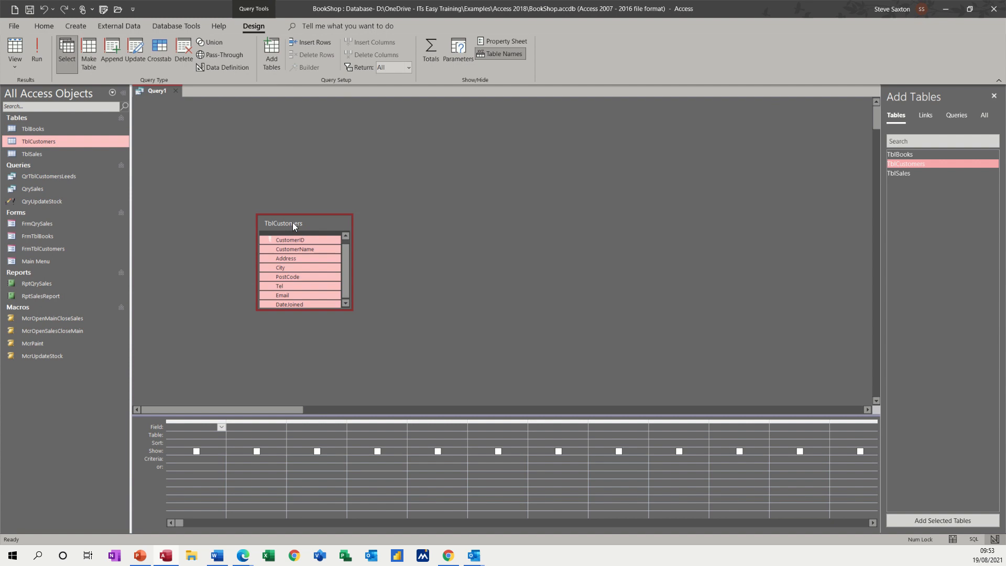
pyautogui.moveTo(287, 247); pyautogui.dragTo(198, 431)
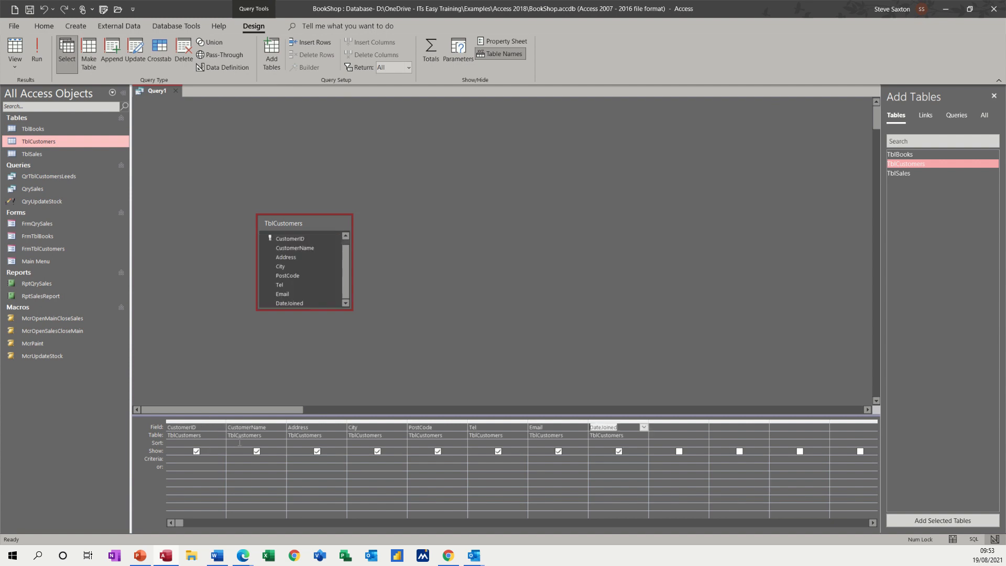
# - Set the DateJoined criterion to dates after 1/1/20 (>1/1/20) and run the query
pyautogui.click(592, 460)
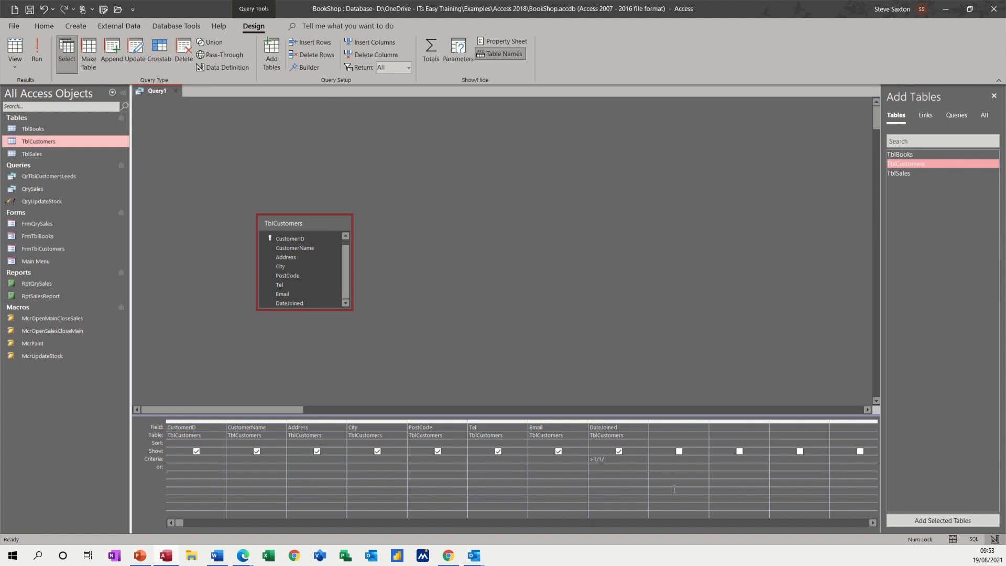
pyautogui.write('20')
pyautogui.click(599, 466)
pyautogui.click(37, 52)
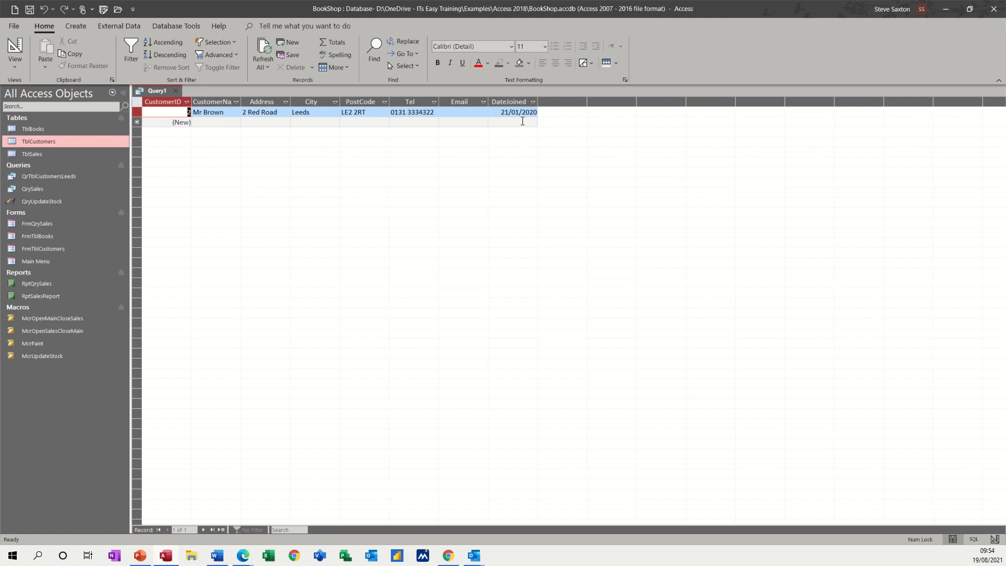
# - Return to the query design, change the DateJoined criterion to >=#01/01/2020# and run the query
pyautogui.click(15, 50)
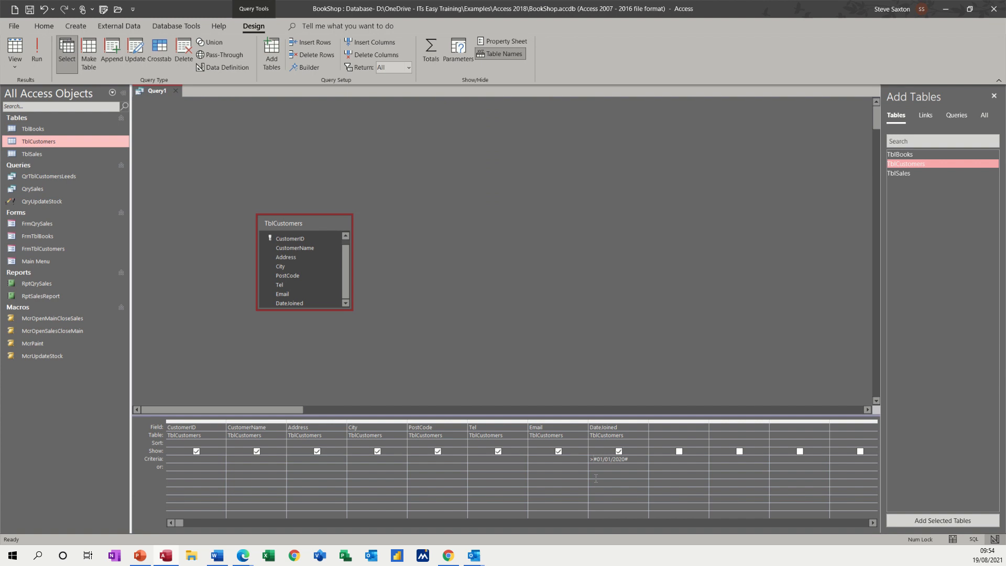
pyautogui.write('=')
pyautogui.click(37, 51)
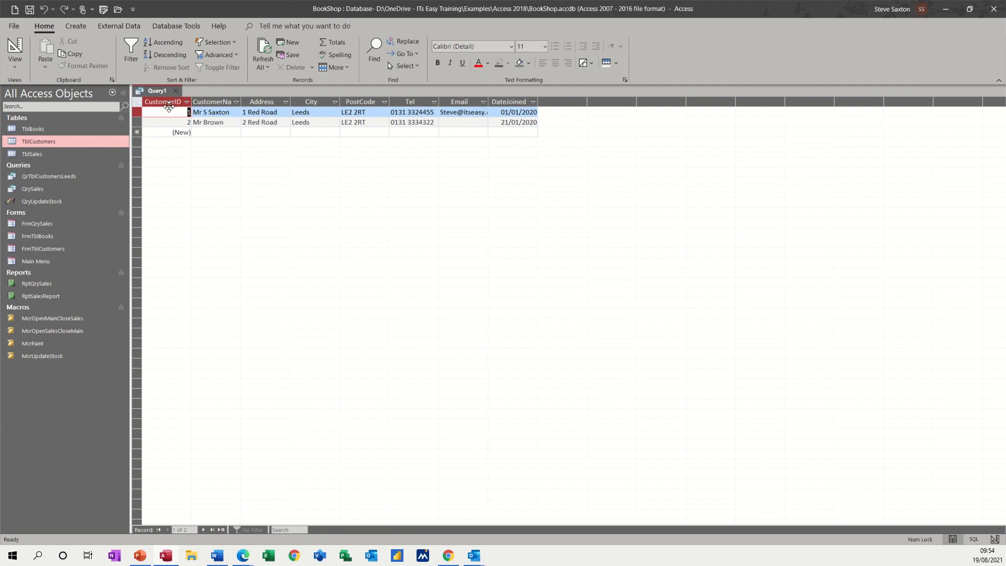
# - Replace the DateJoined criterion in the query design with Like "*20" and run the query
pyautogui.click(14, 50)
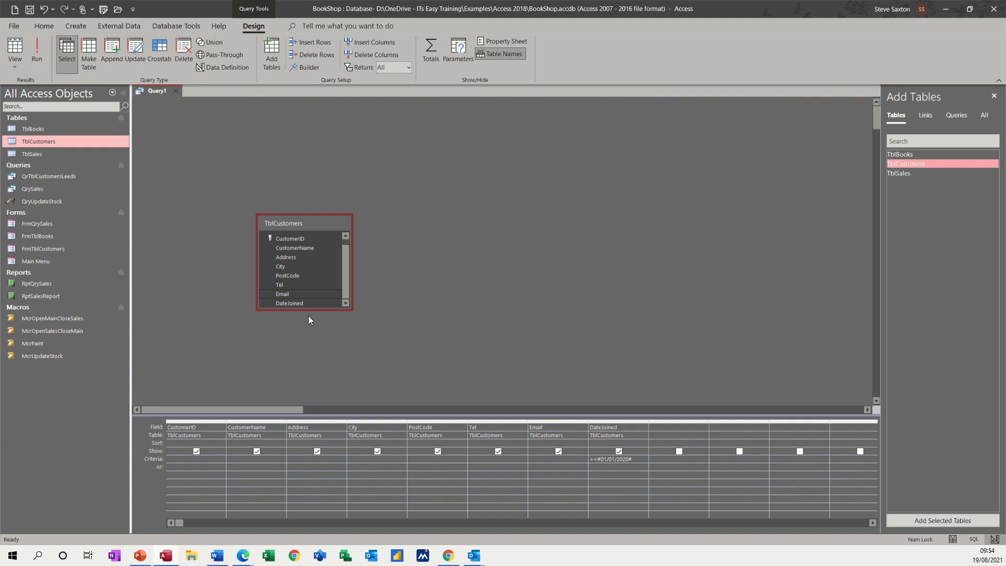
pyautogui.moveTo(635, 461); pyautogui.dragTo(587, 461)
pyautogui.click(631, 461)
pyautogui.press('Delete')
pyautogui.click(596, 467)
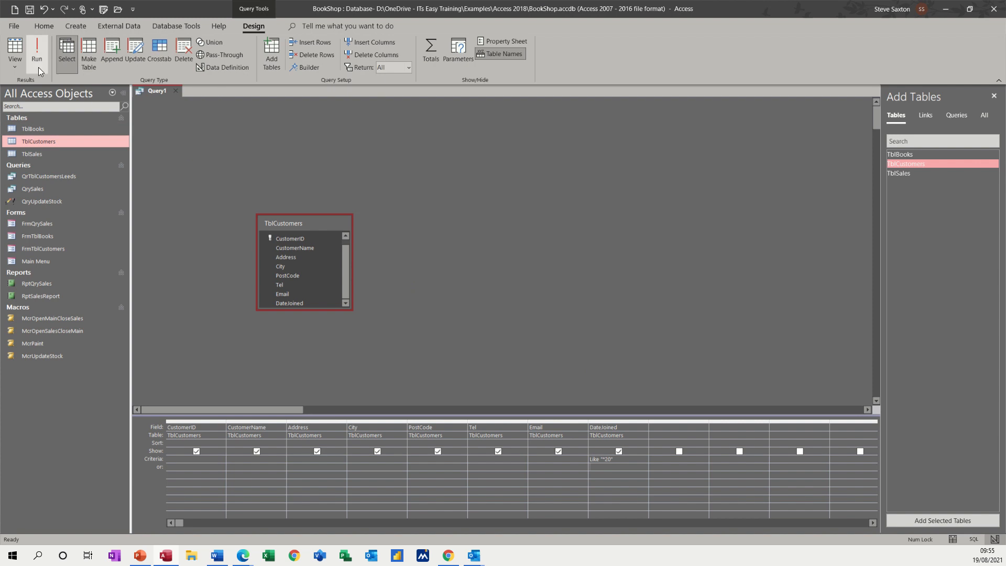
pyautogui.click(35, 52)
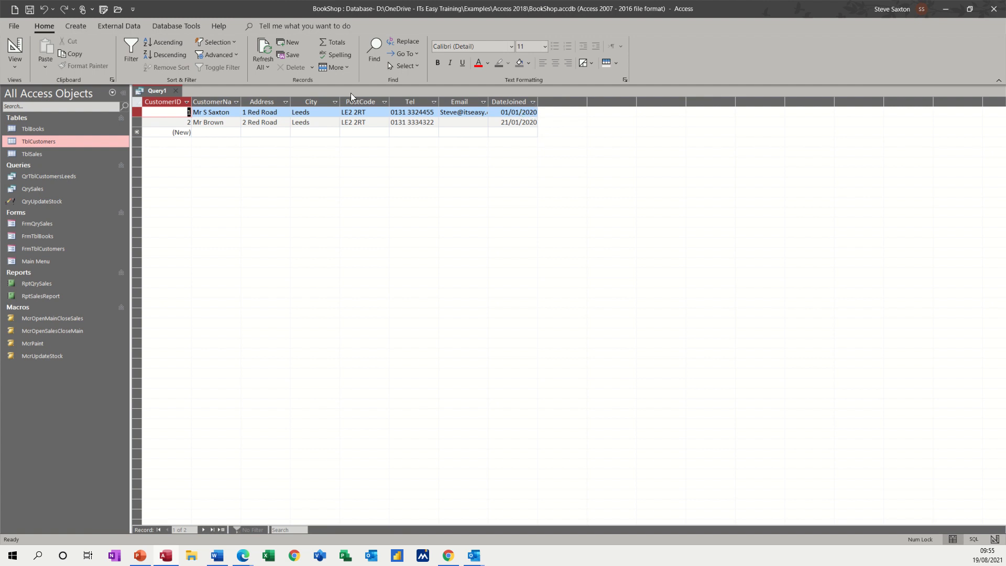
# - Replace the DateJoined criterion in the query design with Like "*19" and run the query
pyautogui.click(15, 48)
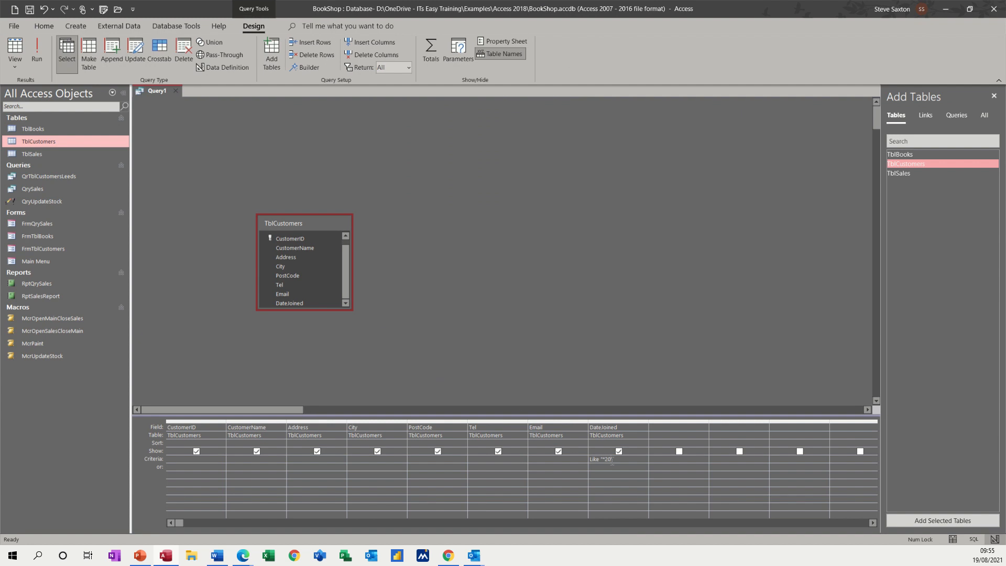
pyautogui.moveTo(617, 462); pyautogui.dragTo(586, 460)
pyautogui.write('*')
pyautogui.click(602, 469)
pyautogui.click(37, 53)
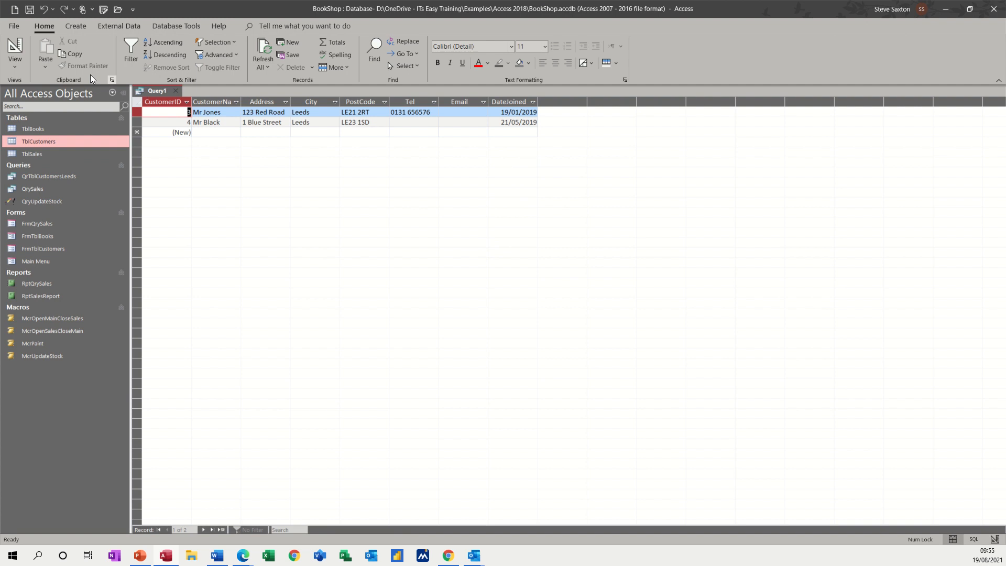
# - Clear the DateJoined criterion in the query design and close the query without saving it
pyautogui.click(15, 50)
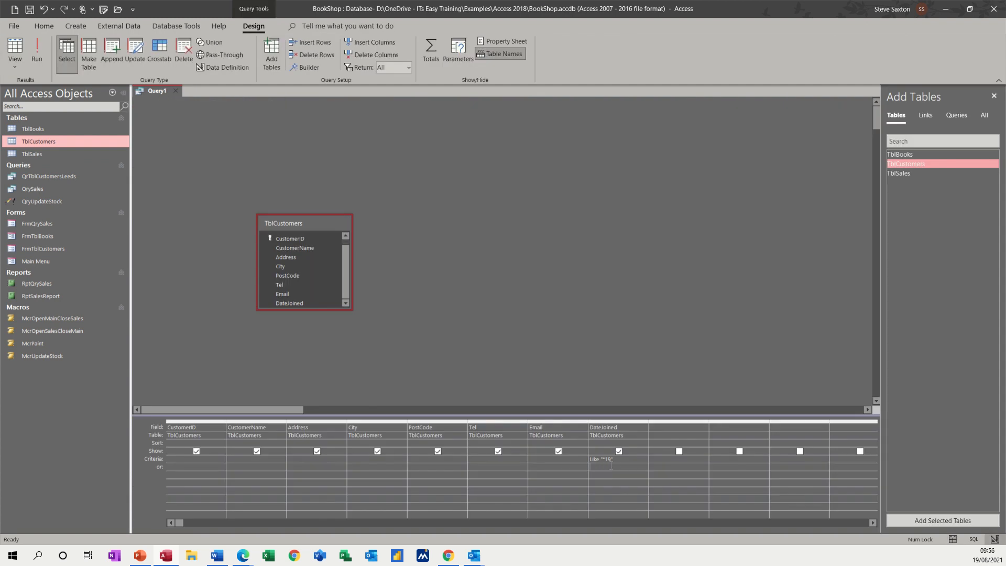
pyautogui.moveTo(620, 461); pyautogui.dragTo(591, 459)
pyautogui.press('Delete')
pyautogui.moveTo(297, 229); pyautogui.dragTo(340, 227)
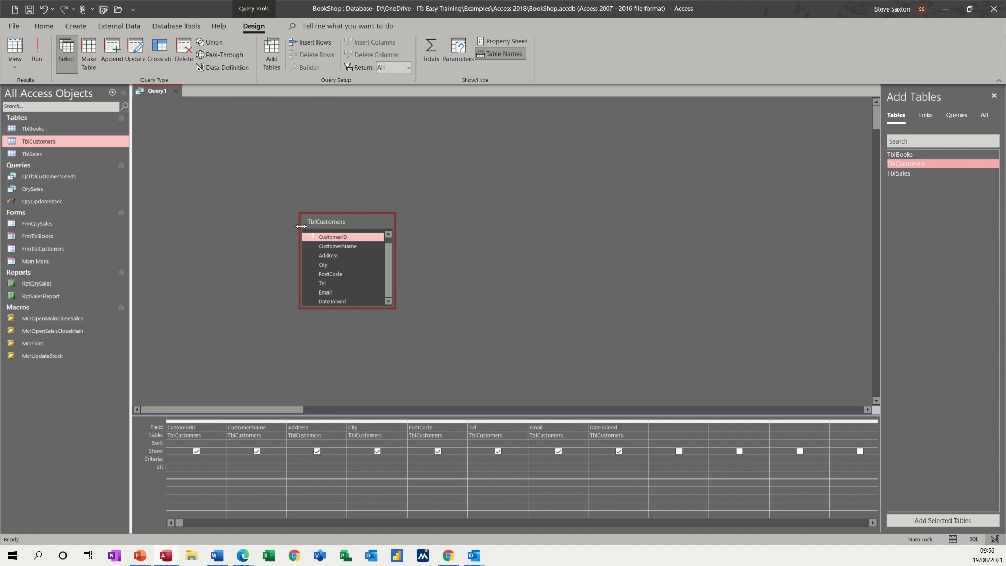
pyautogui.moveTo(316, 222); pyautogui.dragTo(231, 189)
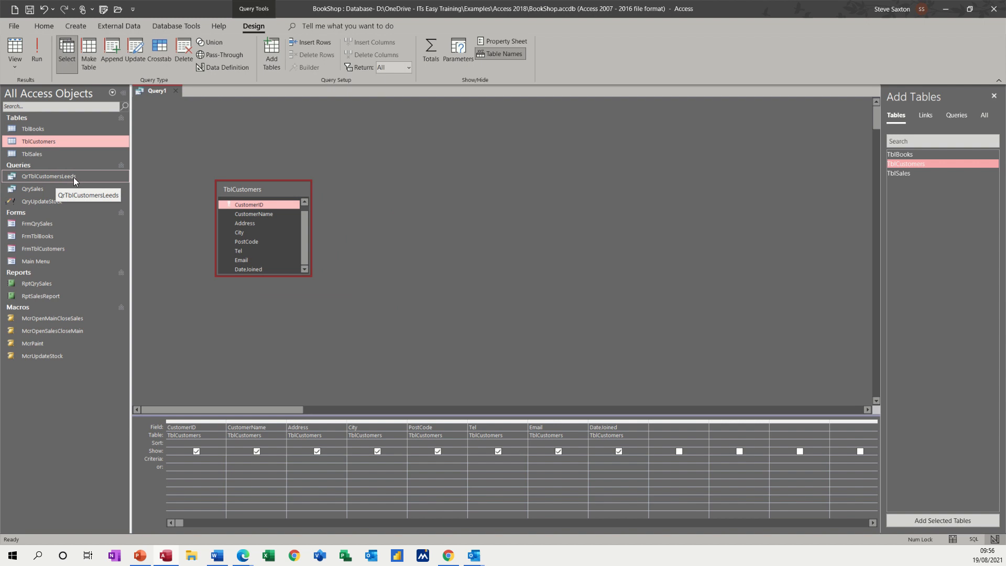
pyautogui.click(175, 91)
pyautogui.click(506, 307)
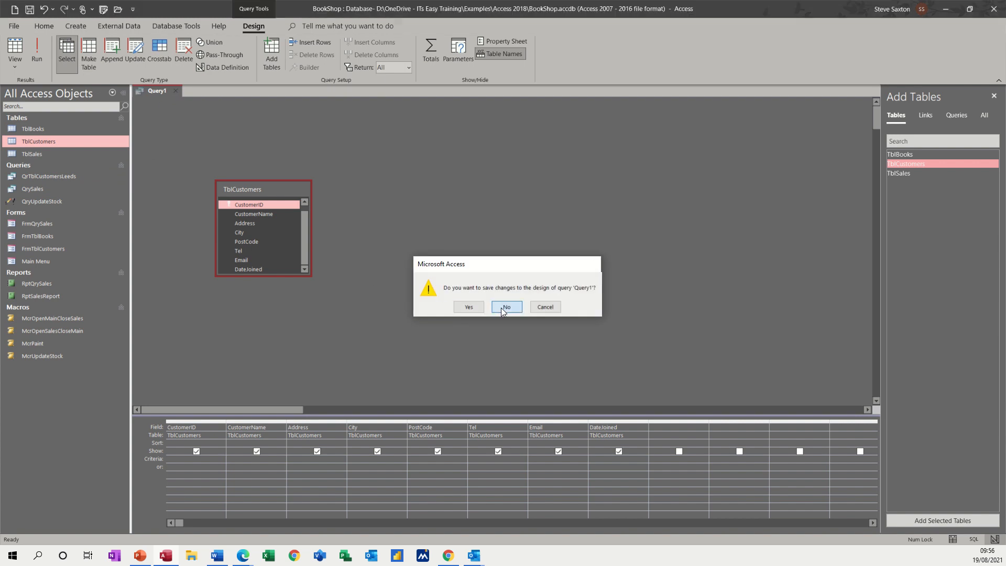
# - Open the TblCustomers table and filter the City column to show only Leeds
pyautogui.doubleClick(55, 143)
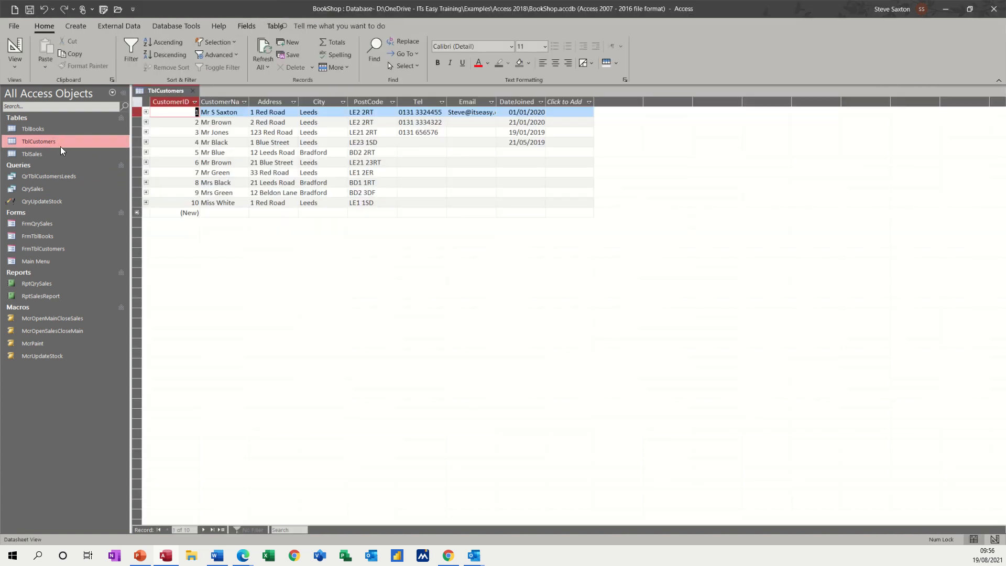
pyautogui.click(342, 102)
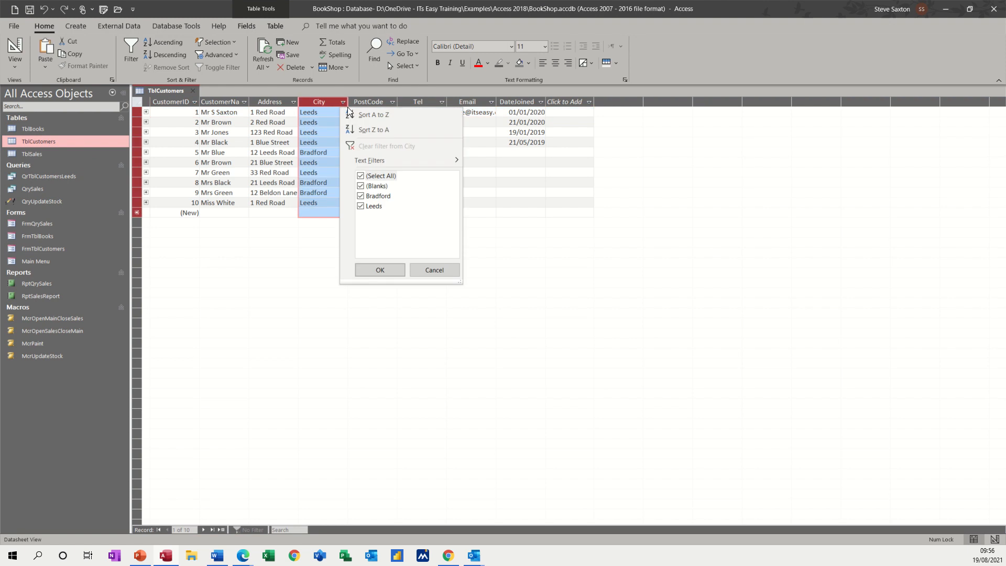
pyautogui.click(361, 177)
pyautogui.click(361, 207)
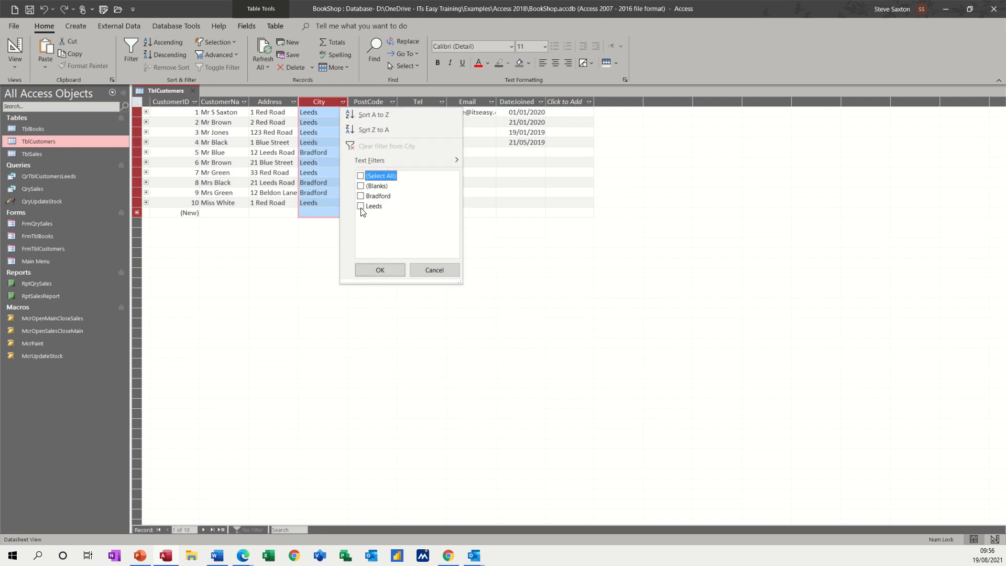
pyautogui.click(380, 270)
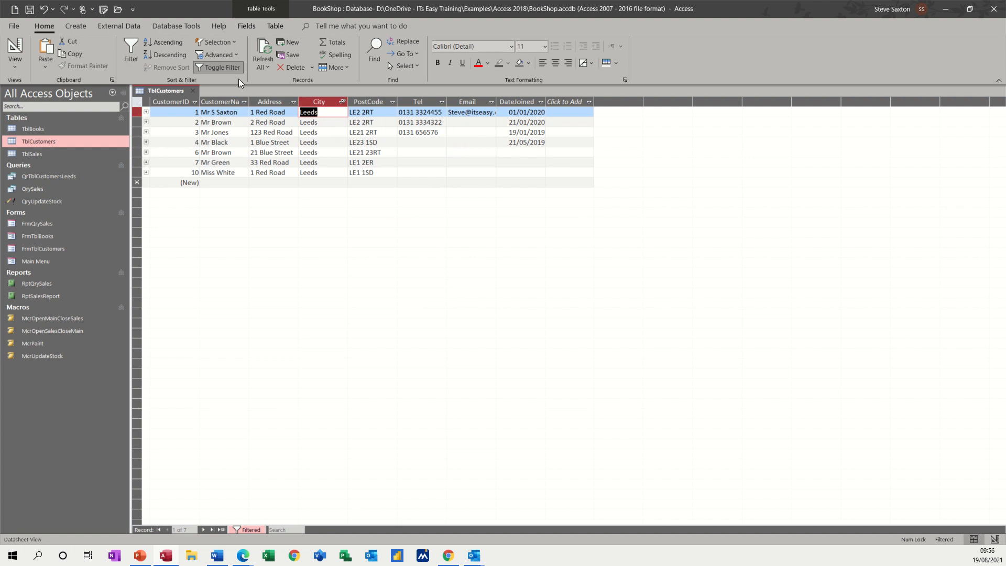
# - Toggle the City filter on TblCustomers off and on several times, leaving it off
pyautogui.click(223, 66)
pyautogui.click(222, 66)
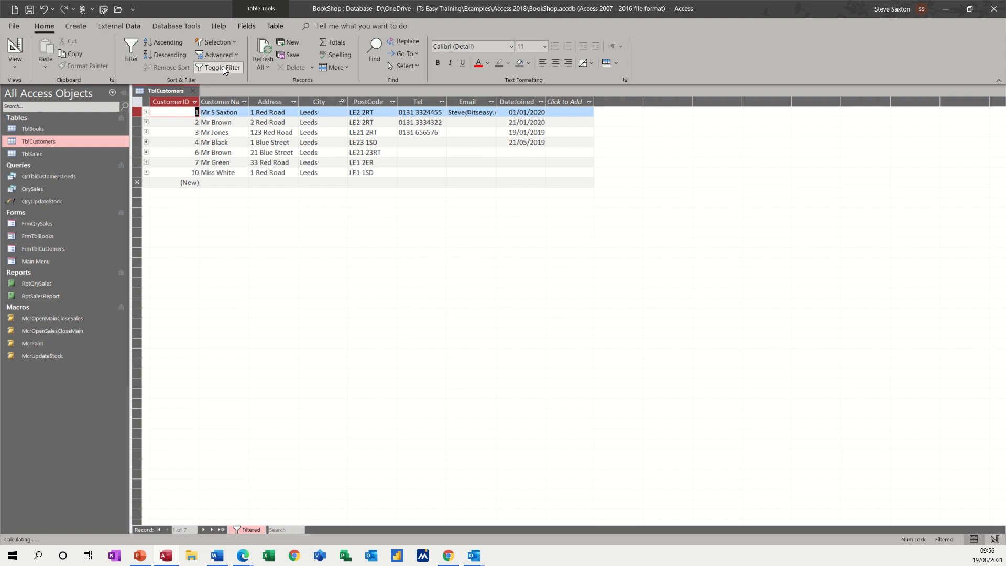
pyautogui.click(222, 66)
pyautogui.click(222, 66)
pyautogui.click(222, 66)
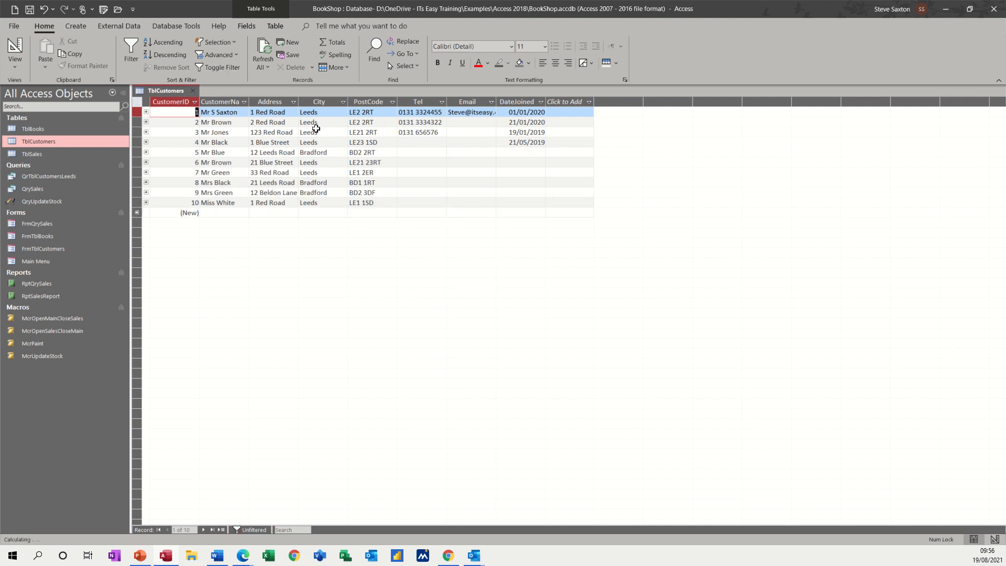
# - Check the City column's filter options without applying any, and clear all filters from TblCustomers
pyautogui.click(343, 102)
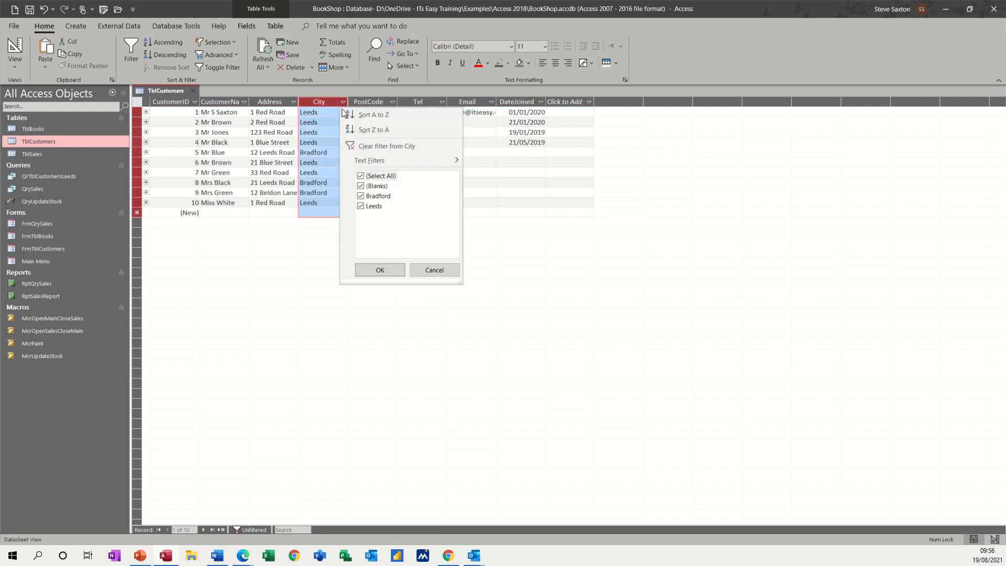
pyautogui.click(422, 275)
pyautogui.click(236, 56)
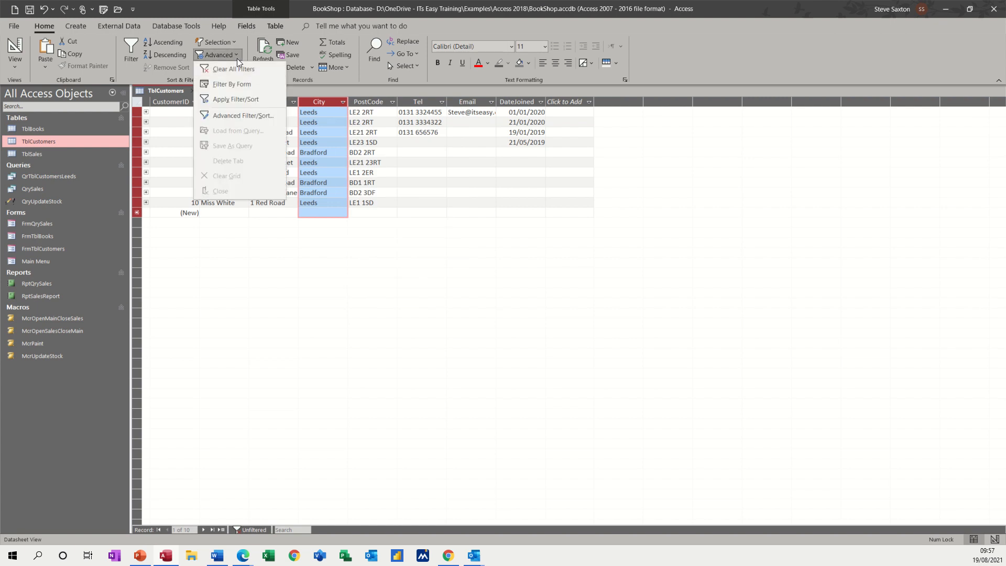
pyautogui.click(222, 69)
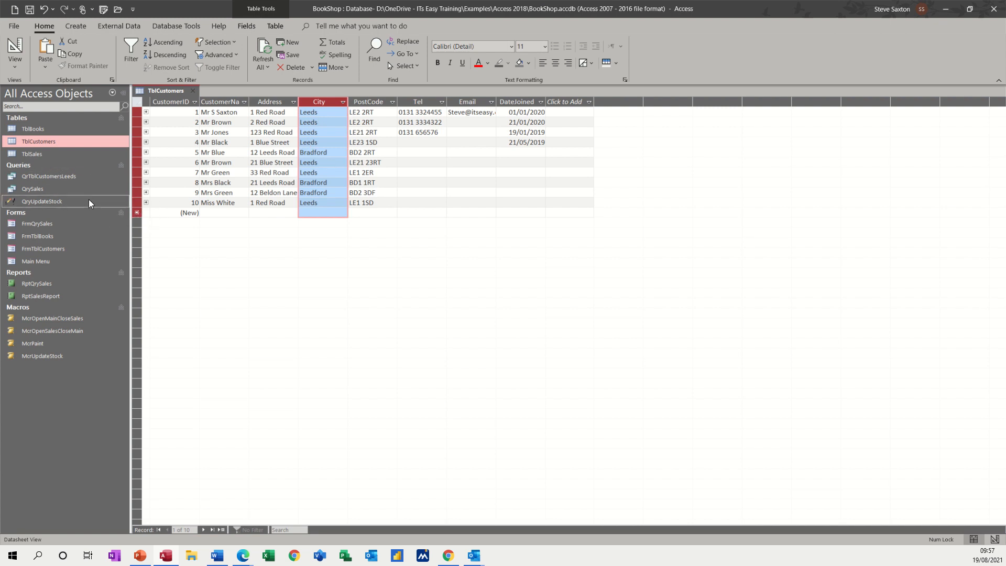
# - View and close the QrTblCustomersLeeds query, and change the fifth customer's City in TblCustomers to Leeds
pyautogui.doubleClick(37, 176)
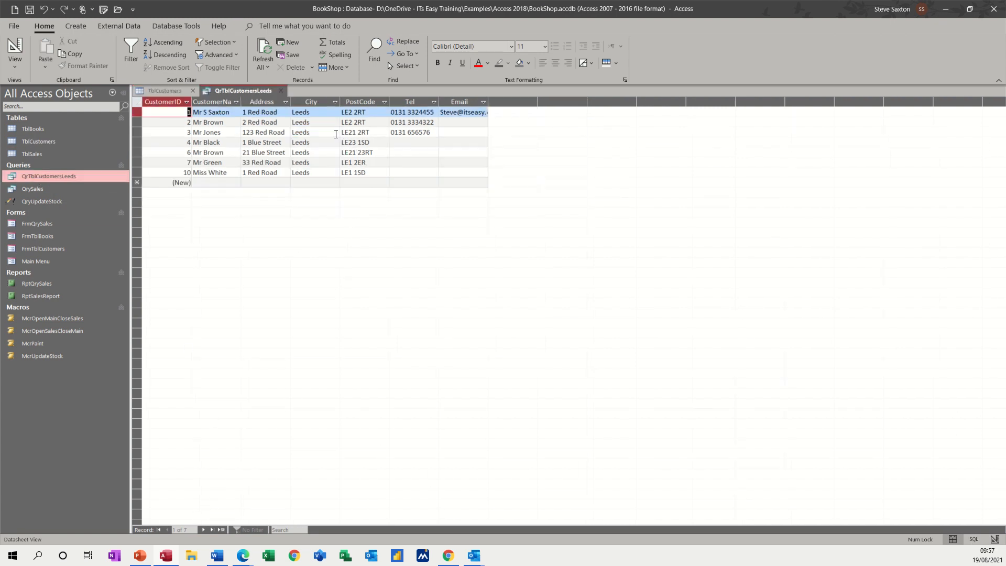
pyautogui.click(281, 90)
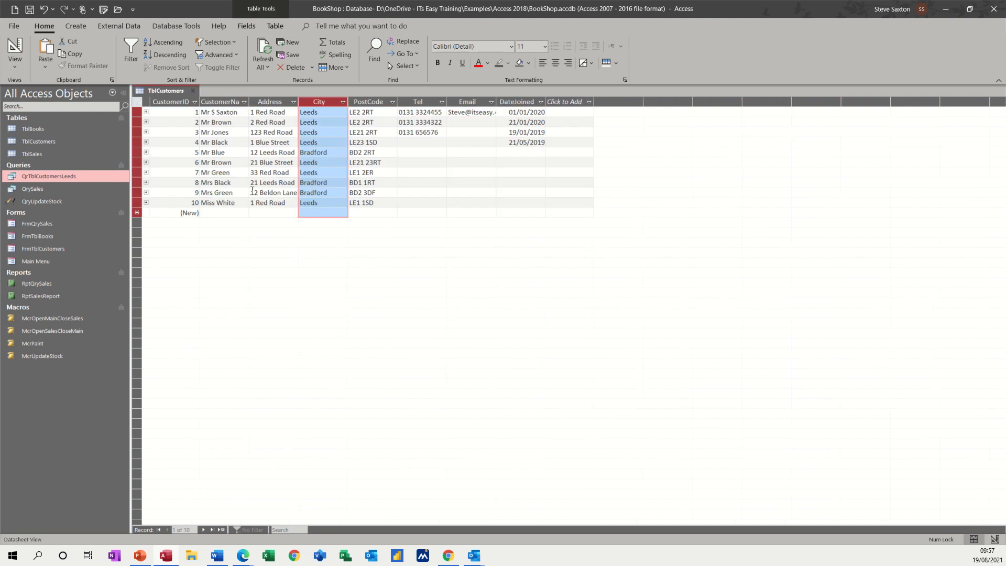
pyautogui.click(329, 155)
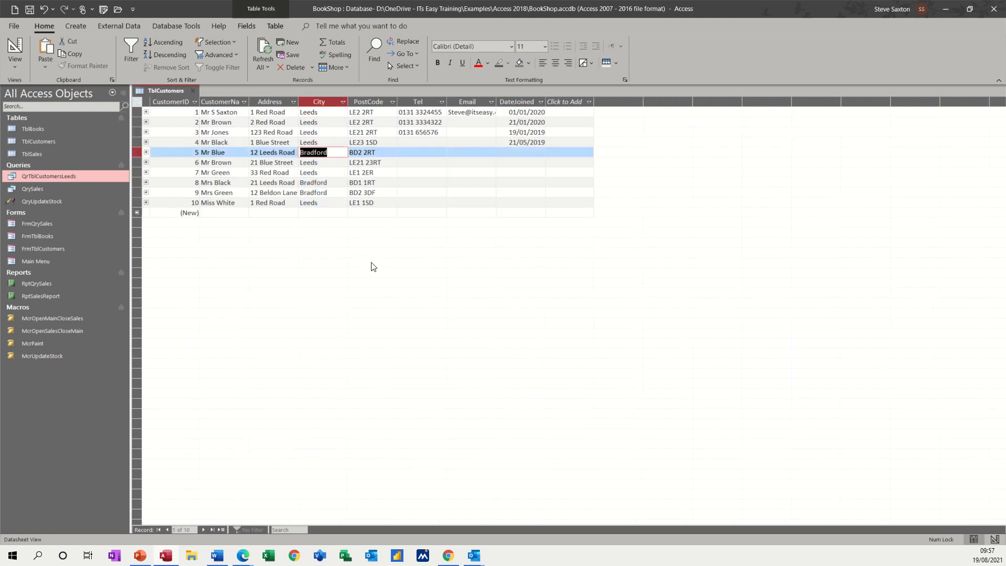
pyautogui.write('Leeds')
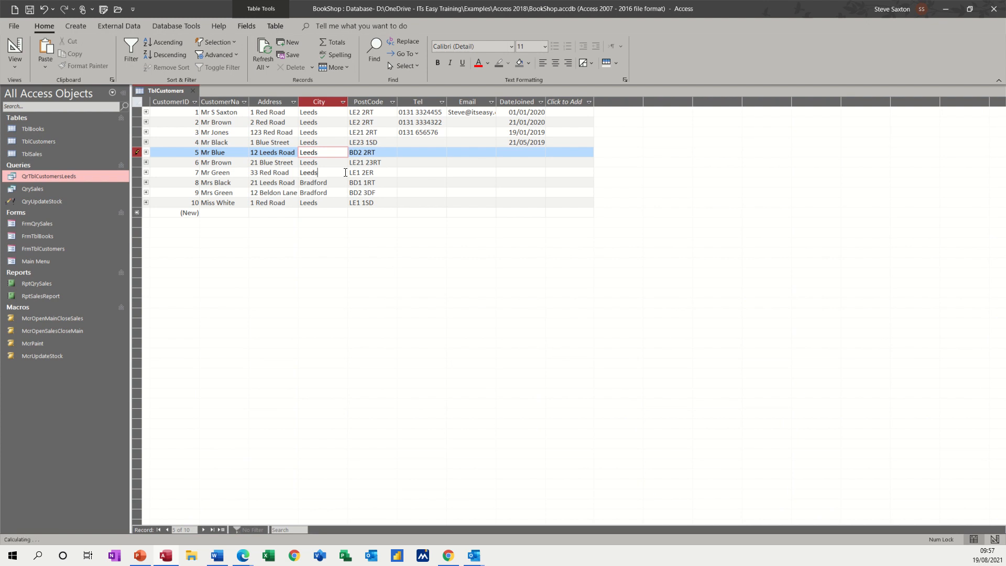
pyautogui.click(330, 174)
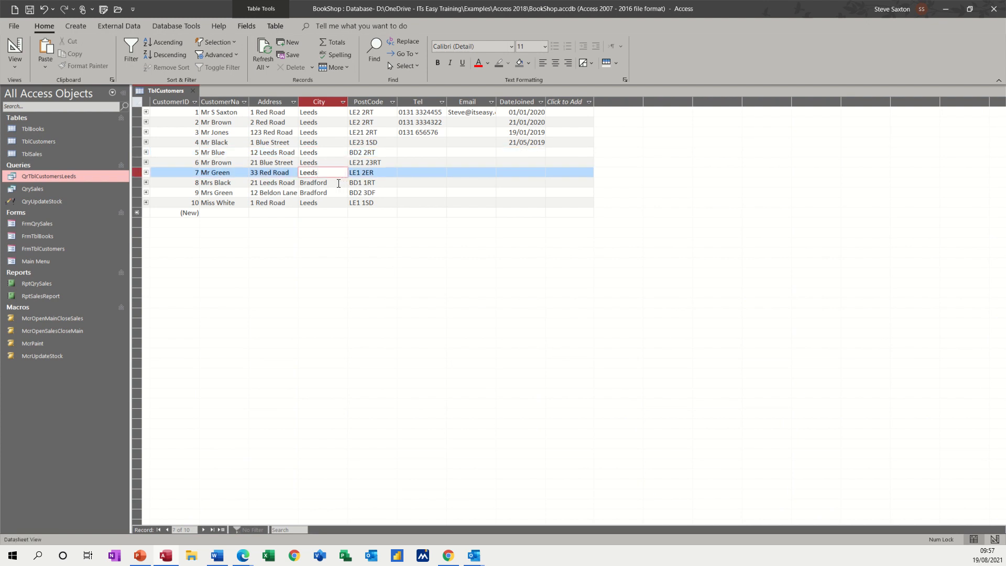
# - Reopen QrTblCustomersLeeds to check its records, and close both the query and TblCustomers without saving design changes
pyautogui.doubleClick(42, 177)
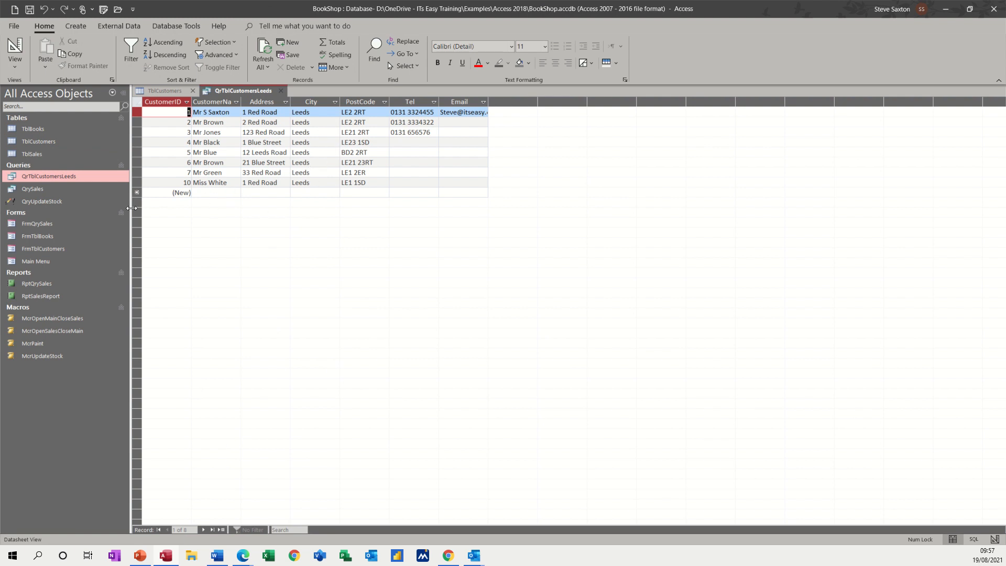
pyautogui.click(281, 91)
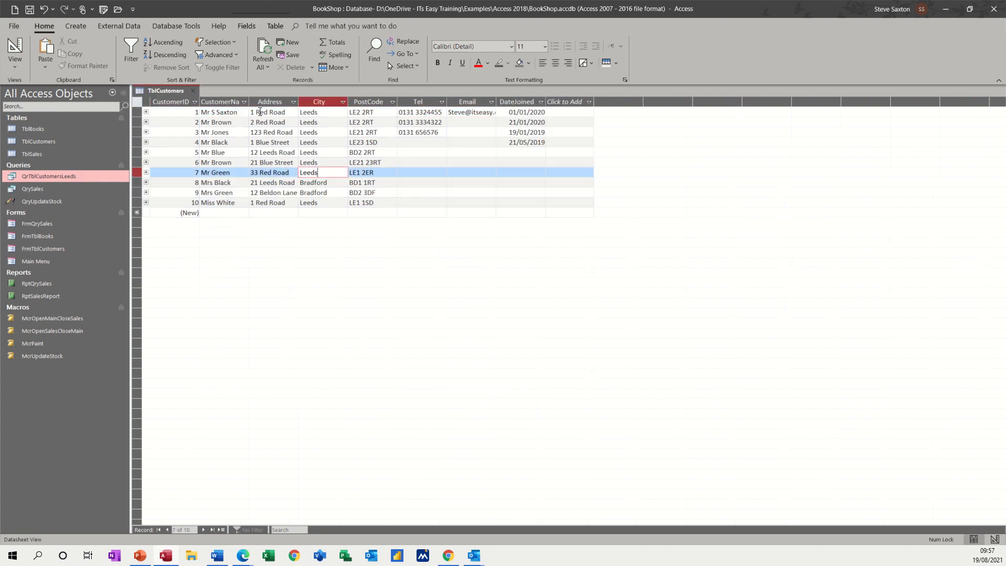
pyautogui.click(193, 91)
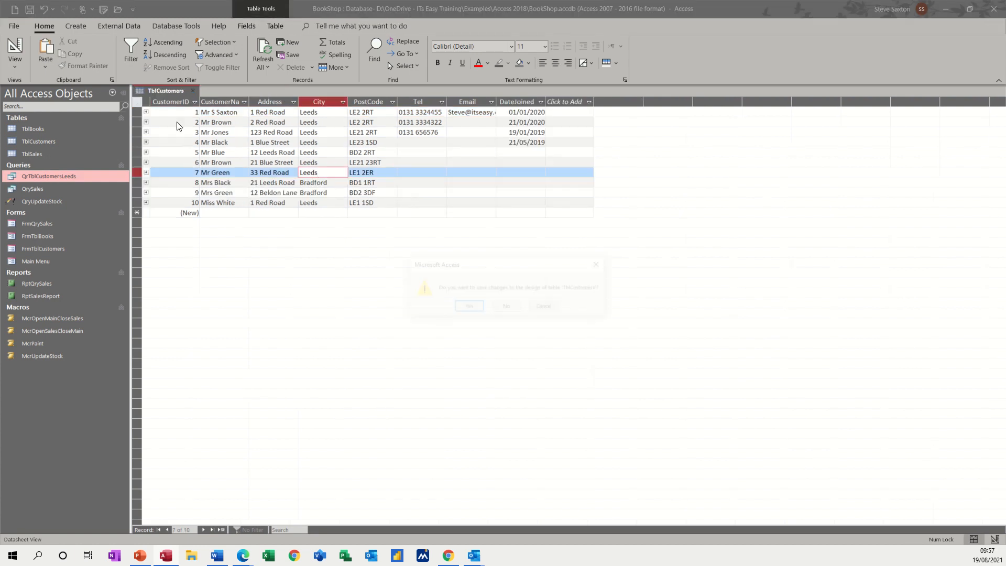
pyautogui.click(504, 309)
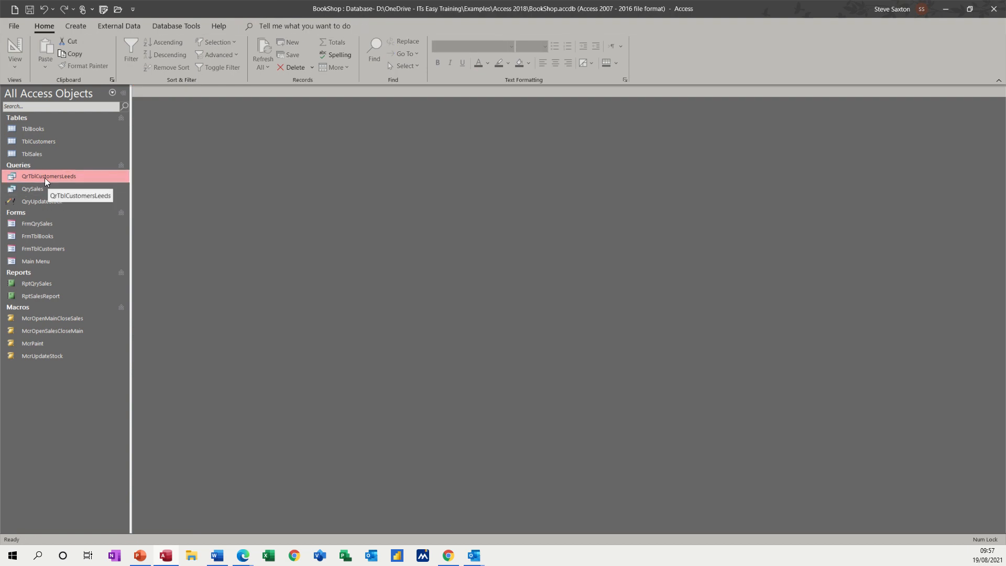
# - Create a report from the QrTblCustomersLeeds query and save it as RptQrTblCustomersLeeds, closing it
pyautogui.click(77, 26)
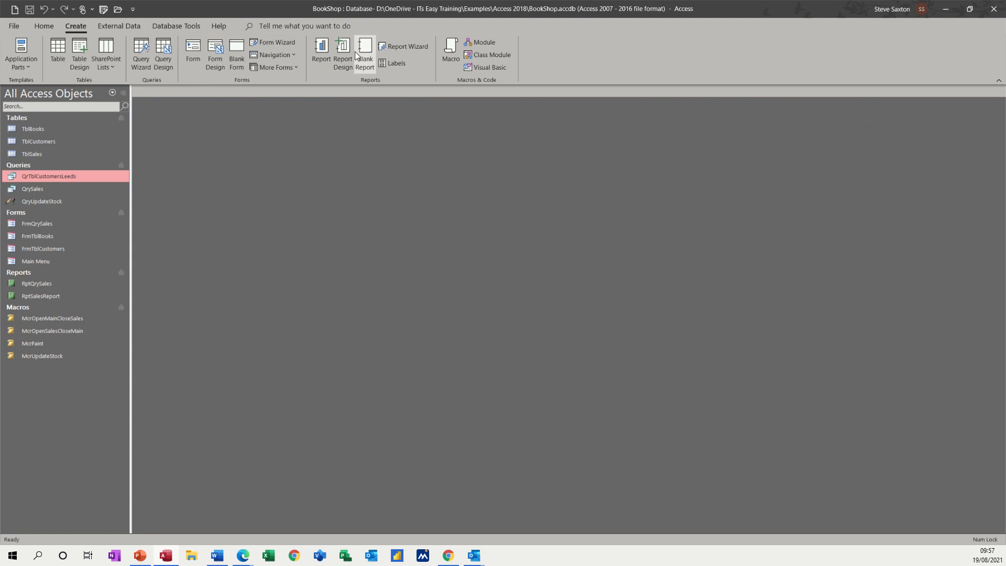
pyautogui.click(326, 50)
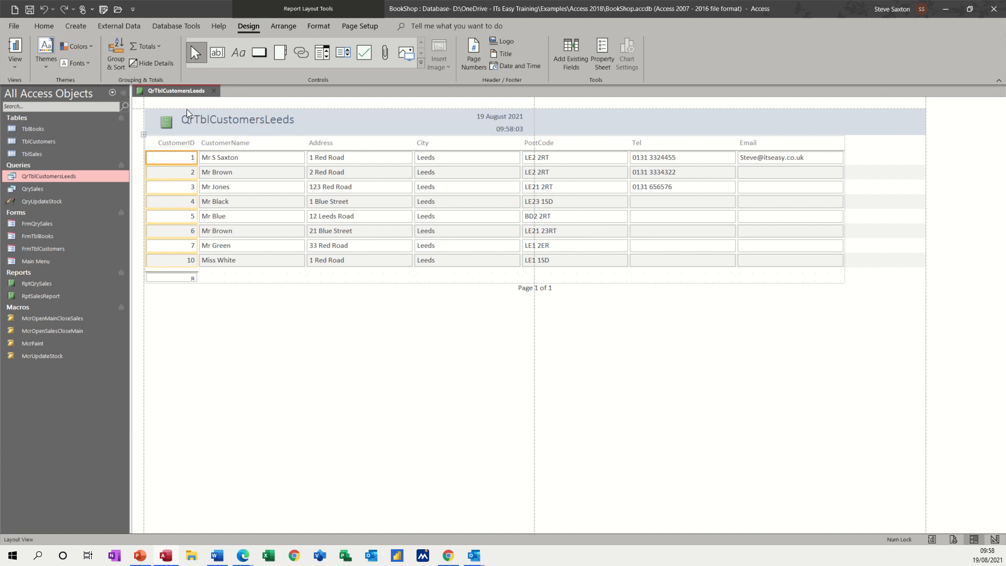
pyautogui.click(213, 92)
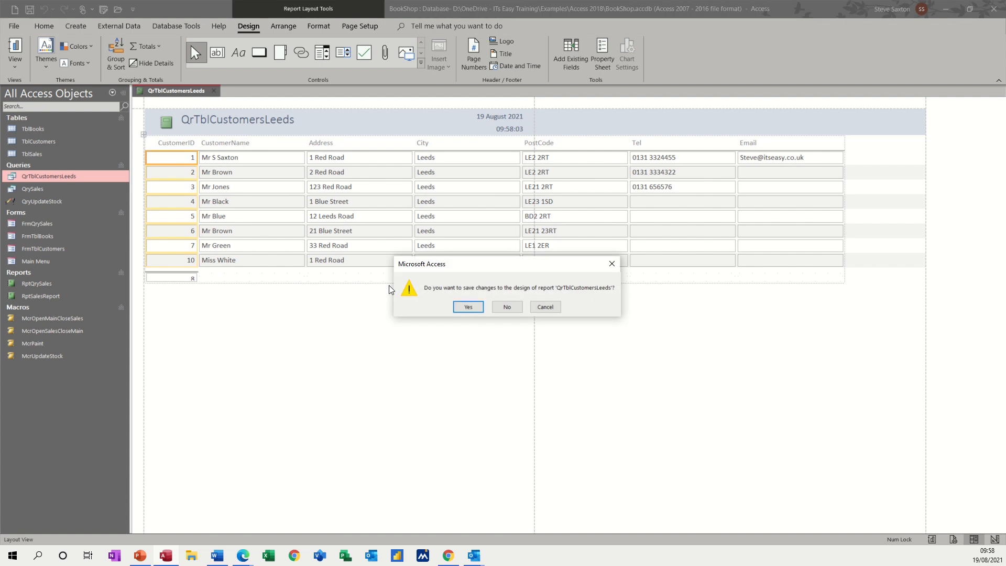
pyautogui.click(469, 307)
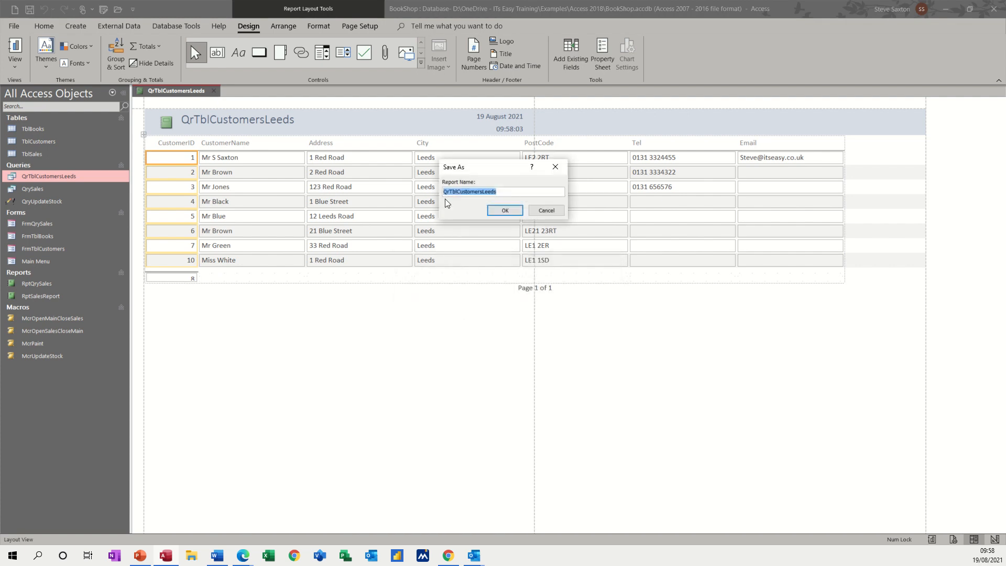
pyautogui.click(444, 192)
pyautogui.write('Rpt')
pyautogui.click(505, 210)
pyautogui.hotkey('ctrl', 'w')
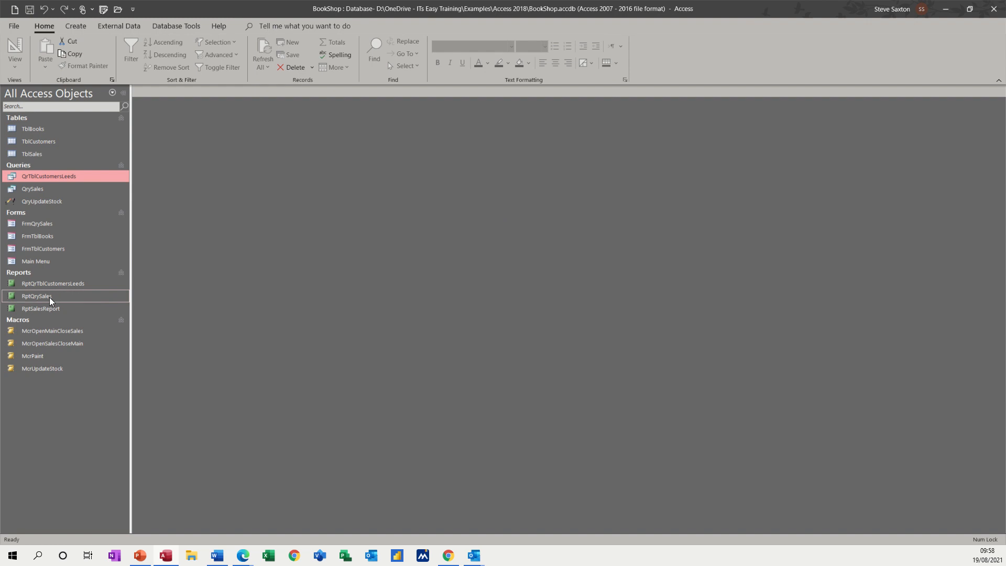
# - Open TblCustomers, and view and close the FrmTblCustomers form
pyautogui.doubleClick(52, 141)
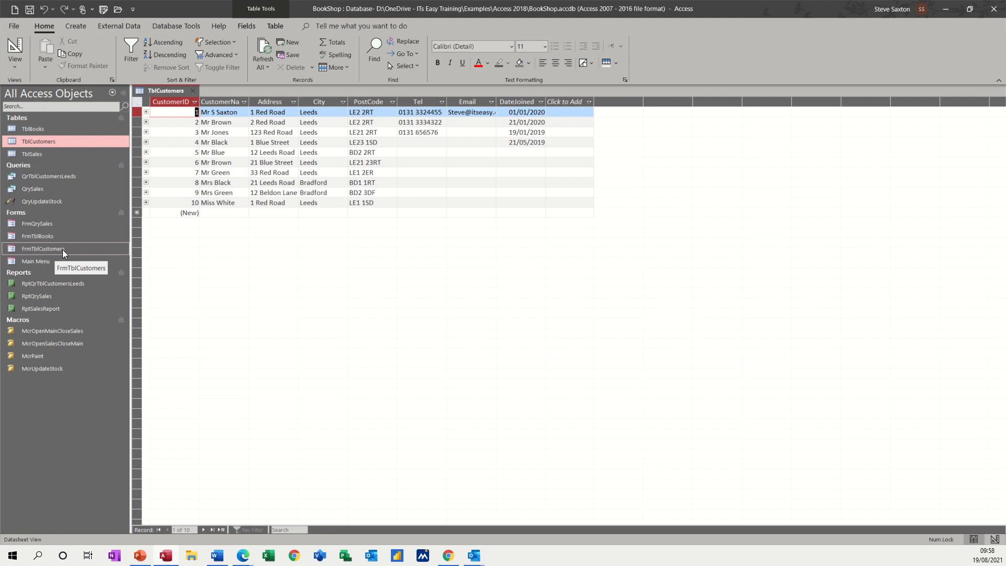
pyautogui.doubleClick(62, 250)
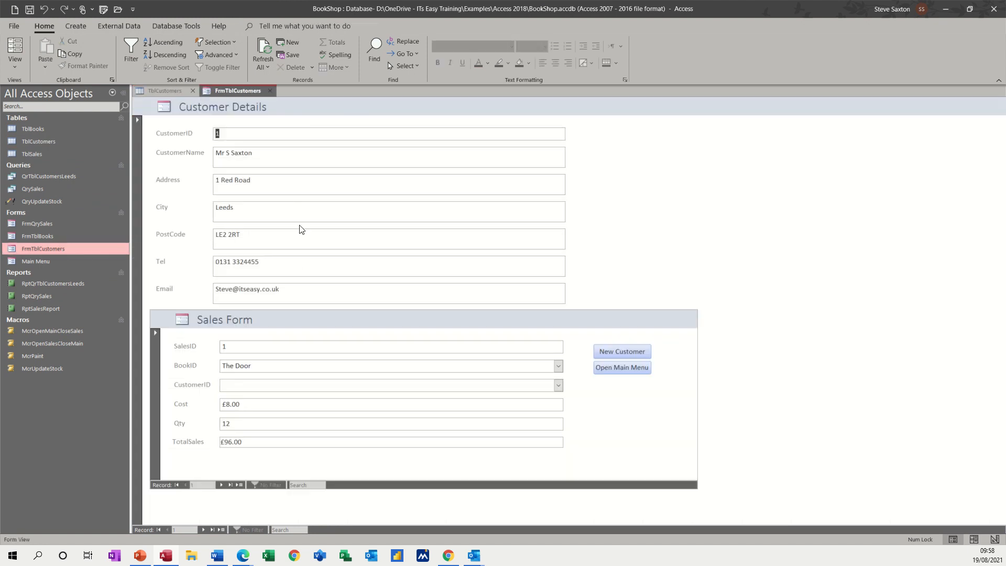
pyautogui.click(269, 91)
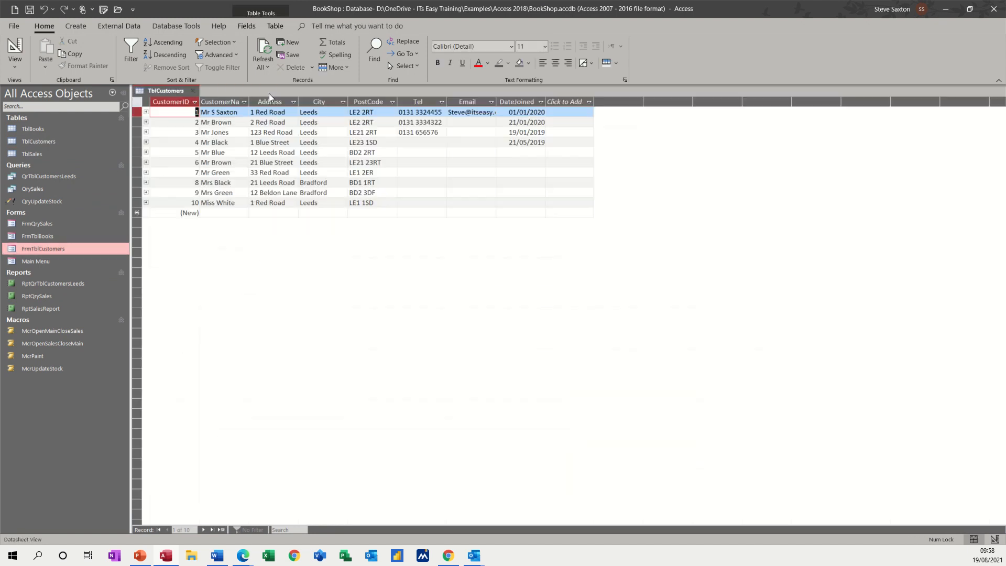
# - Add a new record to TblCustomers with the customer's name, street address and the City Leeds
pyautogui.click(208, 211)
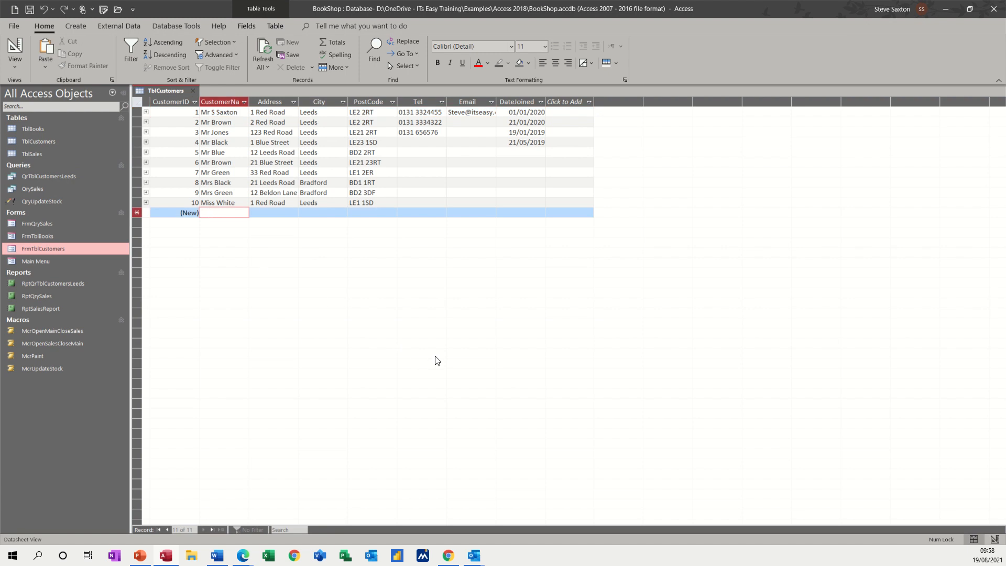
pyautogui.write('Mr')
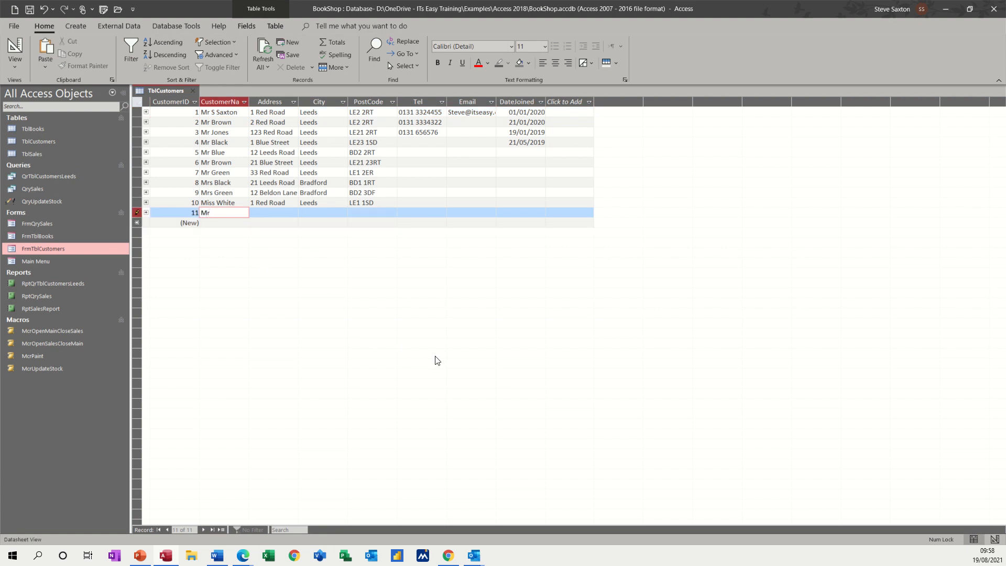
pyautogui.write(' Graham')
pyautogui.press('Tab')
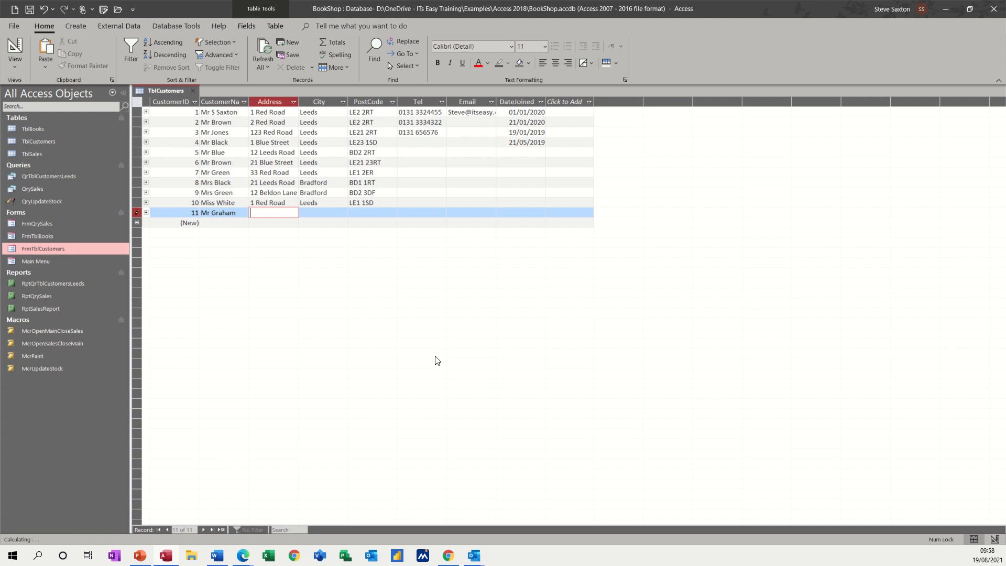
pyautogui.write('1 Red Street')
pyautogui.press('Tab')
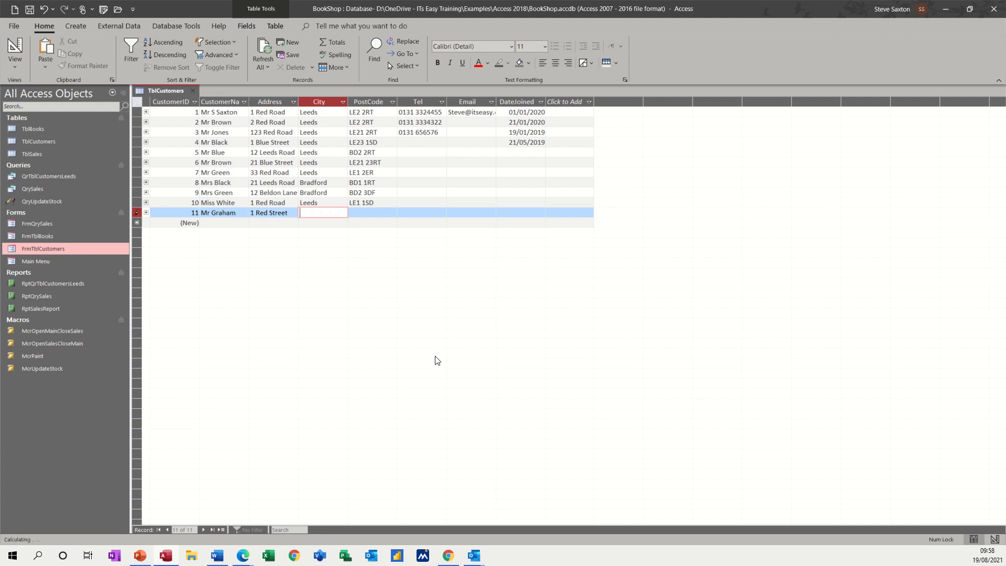
pyautogui.write('Leeds')
pyautogui.press('Tab')
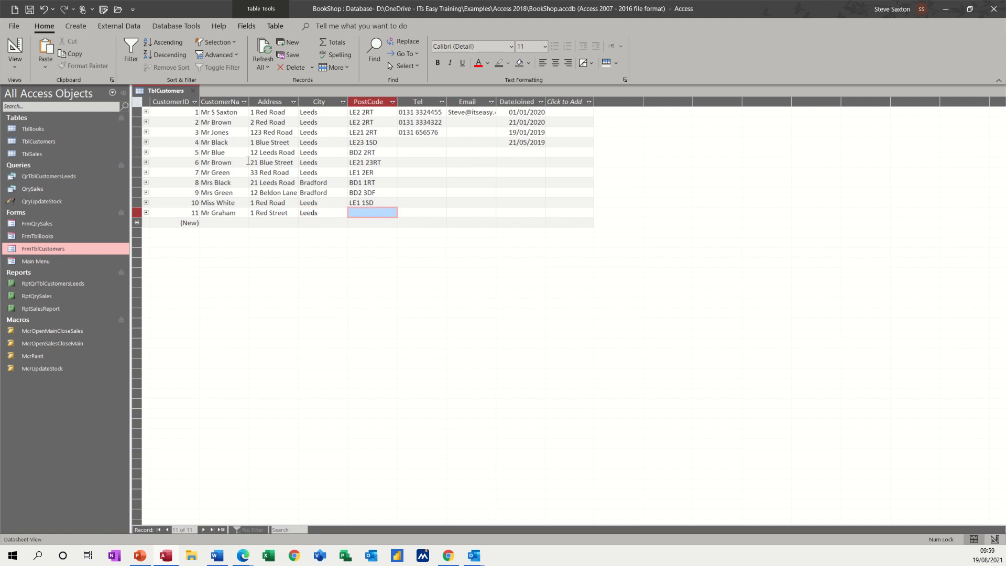
# - Close TblCustomers and open the RptQrTblCustomersLeeds report to check for the added customer
pyautogui.click(193, 90)
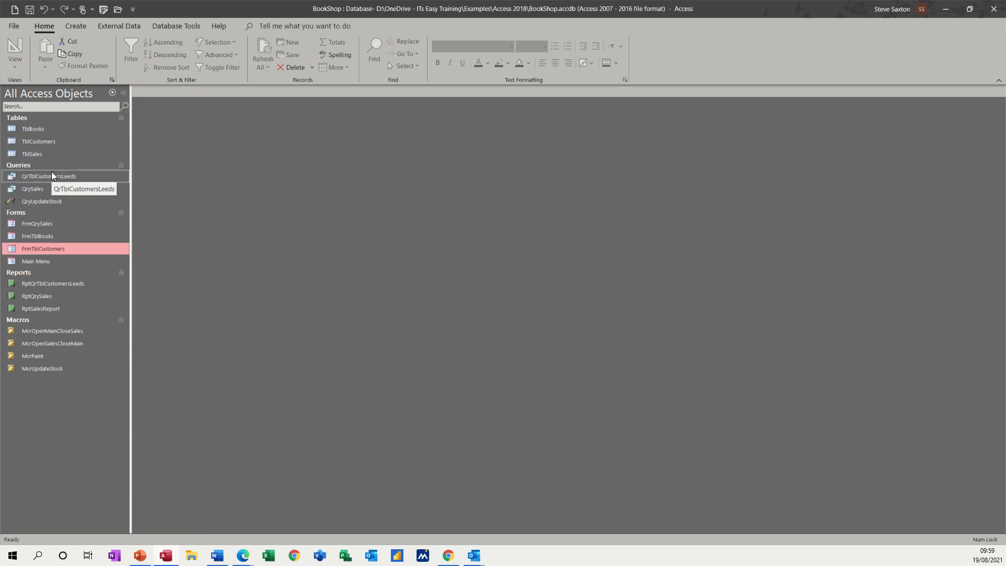
pyautogui.doubleClick(44, 283)
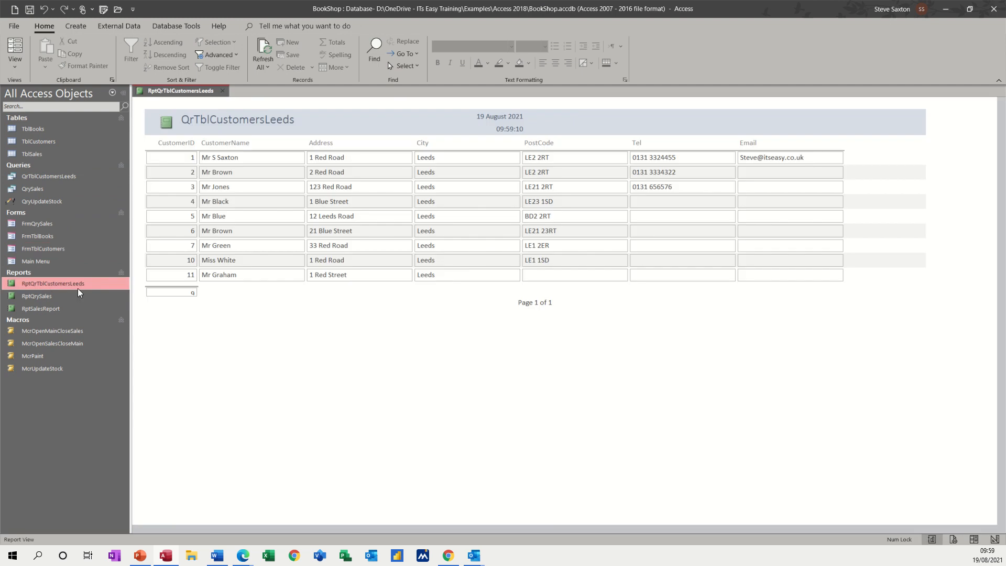